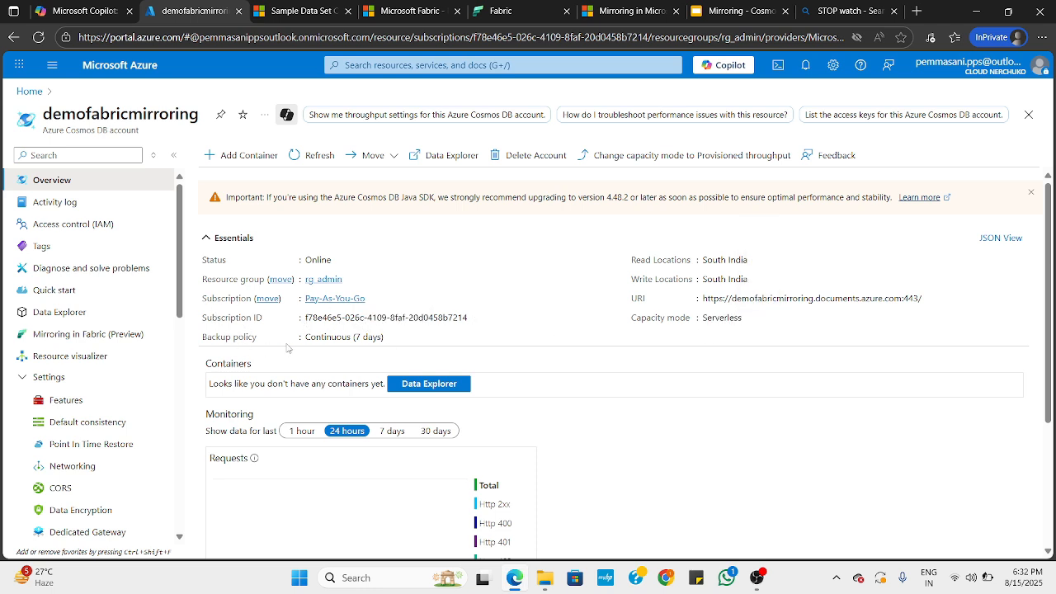
# Check the Cosmos DB account's backup policy and open its public network access settings
pyautogui.moveTo(305, 340); pyautogui.dragTo(383, 338)
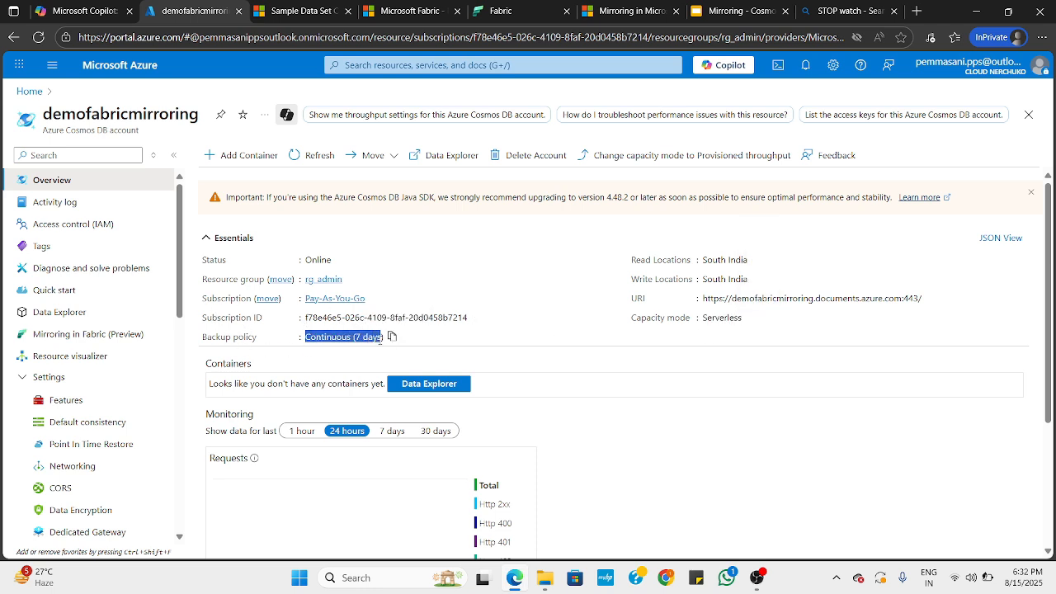
pyautogui.click(464, 345)
pyautogui.scroll(-1, 112, 380)
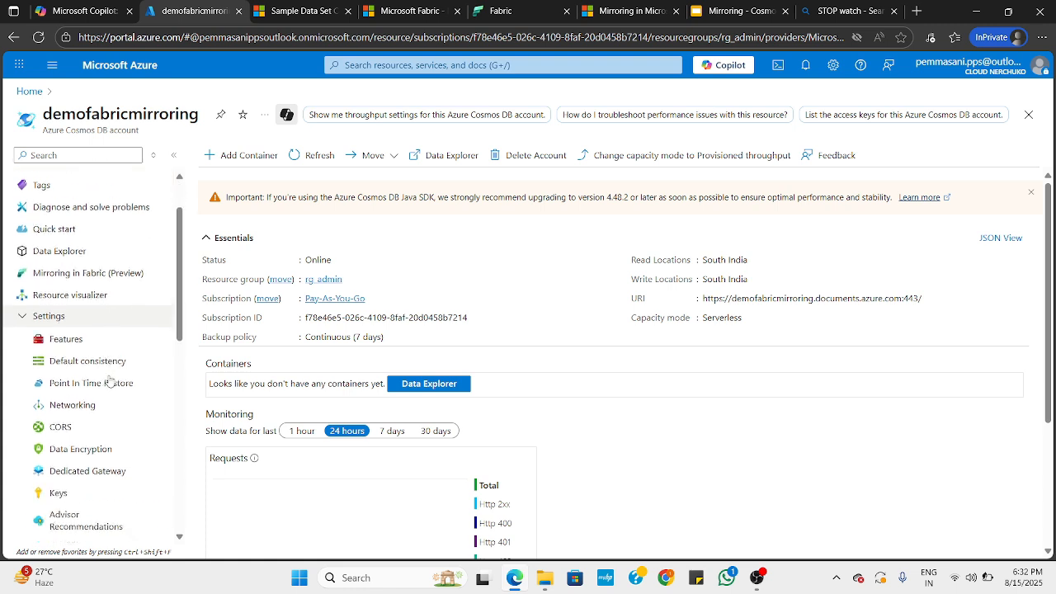
pyautogui.scroll(-1, 83, 417)
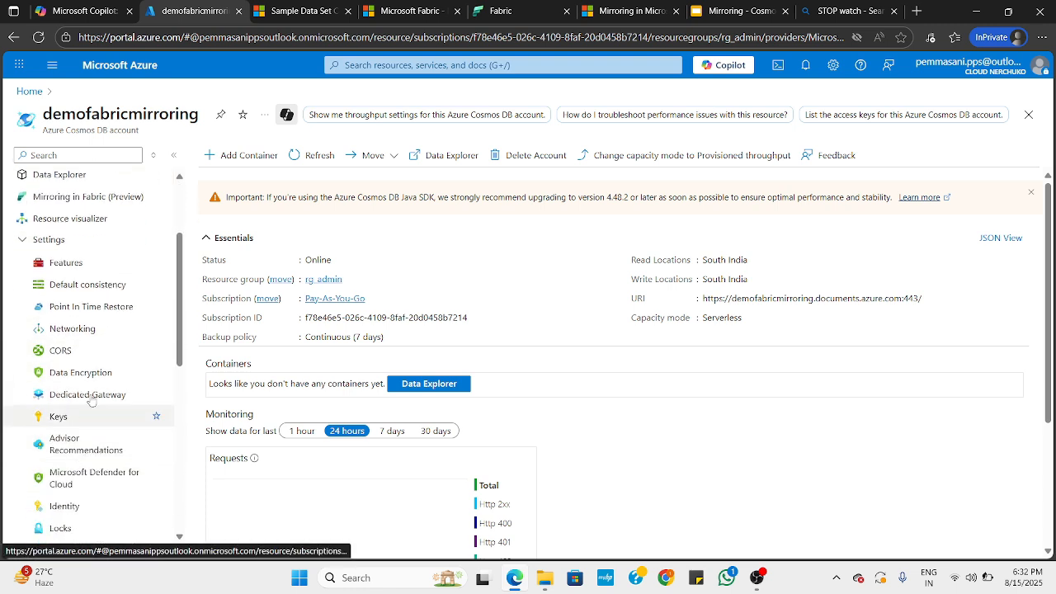
pyautogui.click(72, 331)
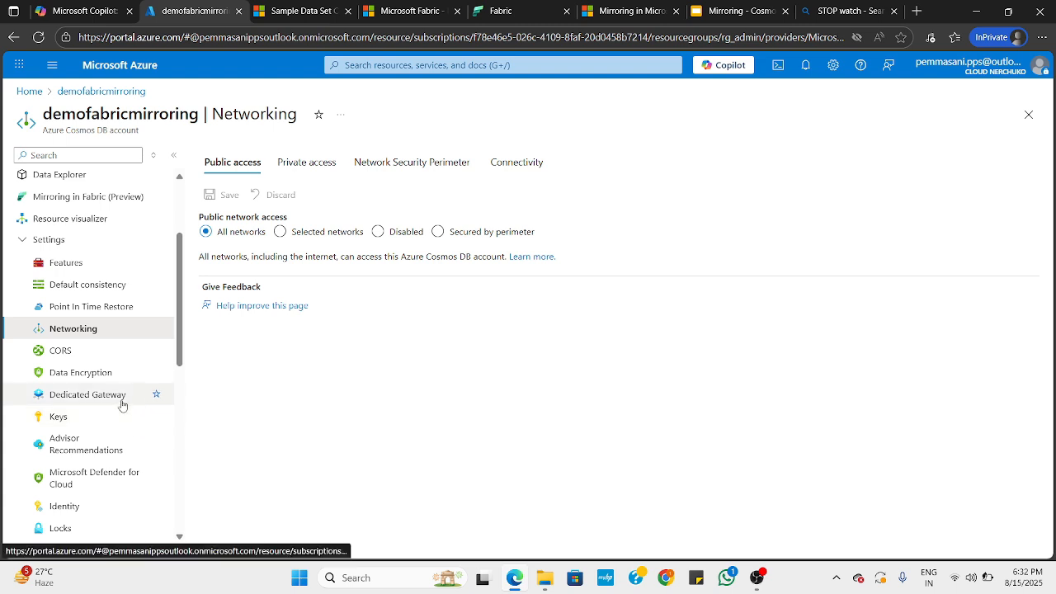
# Review the Pre-requisites slide in Google Slides and return to the Cosmos DB account in the Azure portal
pyautogui.scroll(-1, 114, 428)
pyautogui.scroll(-1, 112, 433)
pyautogui.scroll(4, 112, 433)
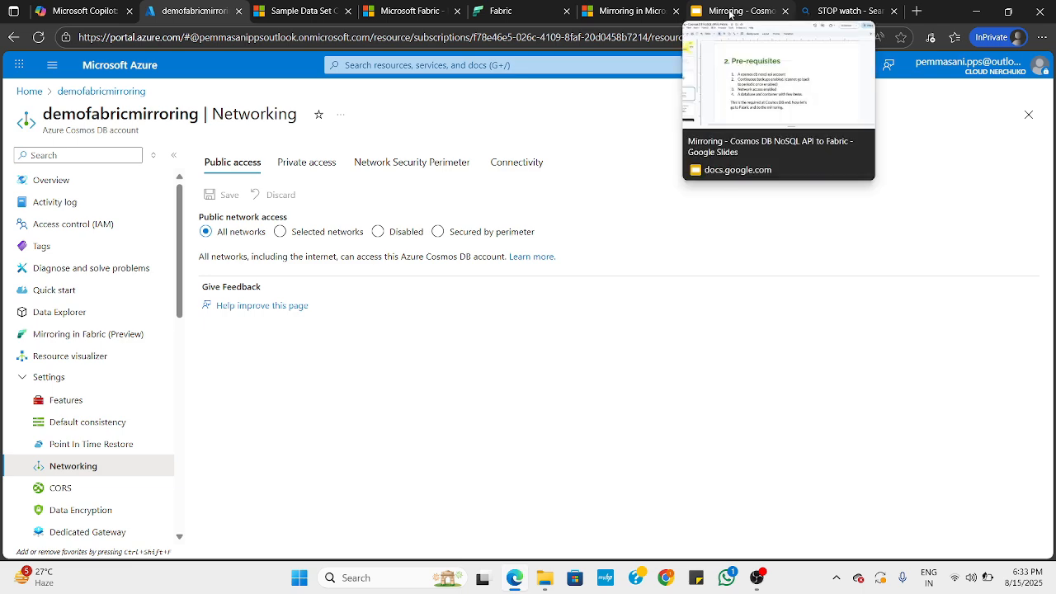
pyautogui.click(731, 13)
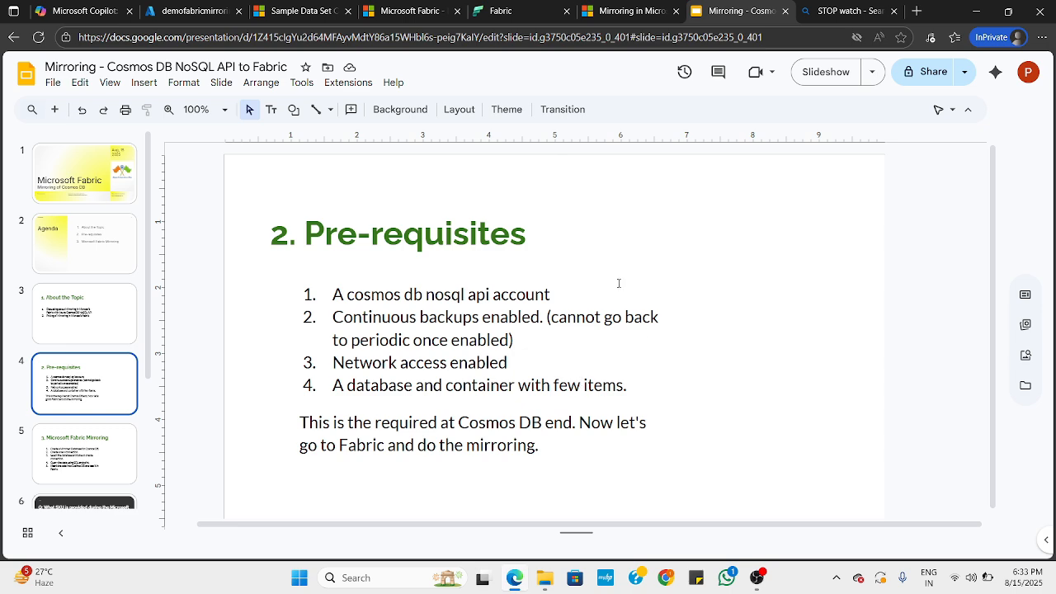
pyautogui.click(194, 11)
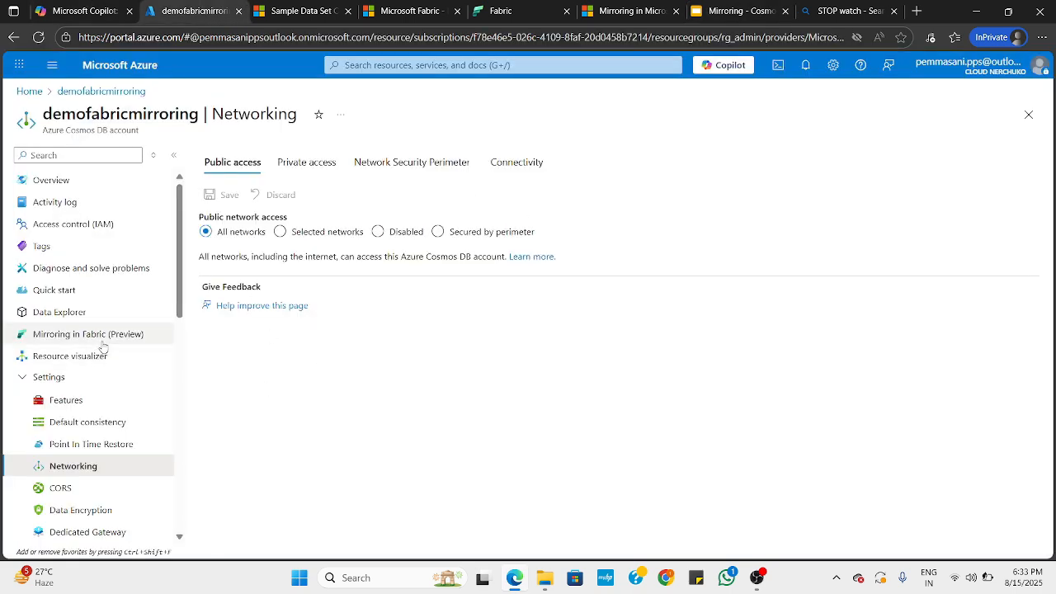
# Create a container named products with partition key /id in a new database named mydatabase, using Data Explorer
pyautogui.click(95, 311)
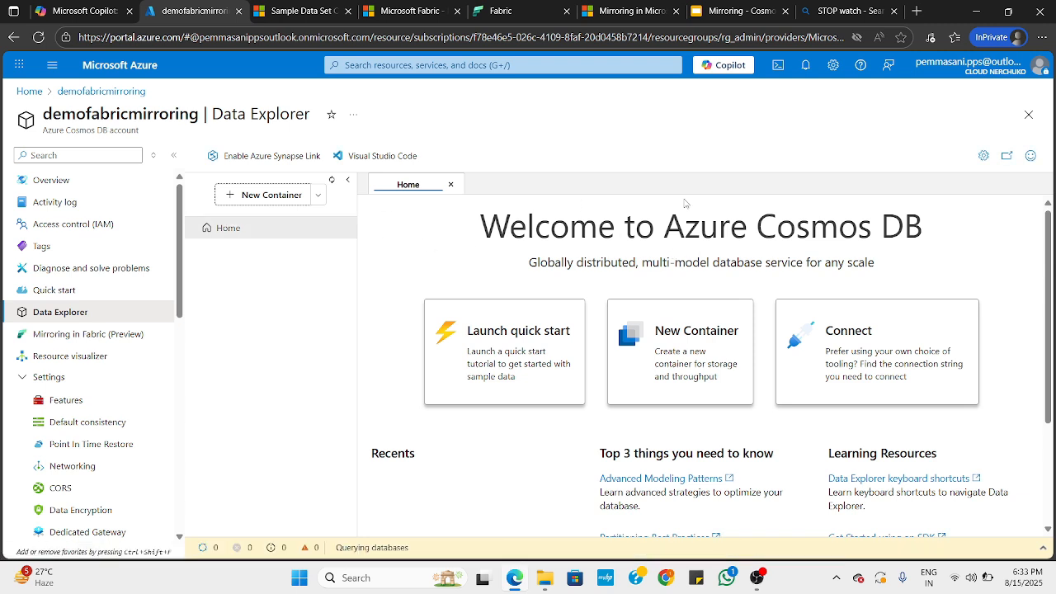
pyautogui.click(666, 355)
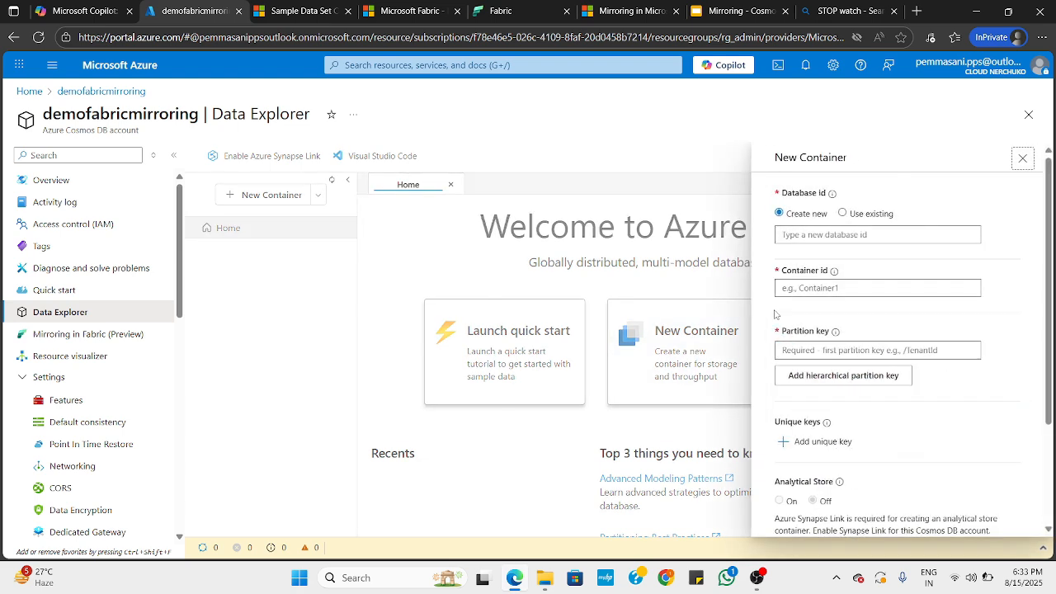
pyautogui.write('mydatabase')
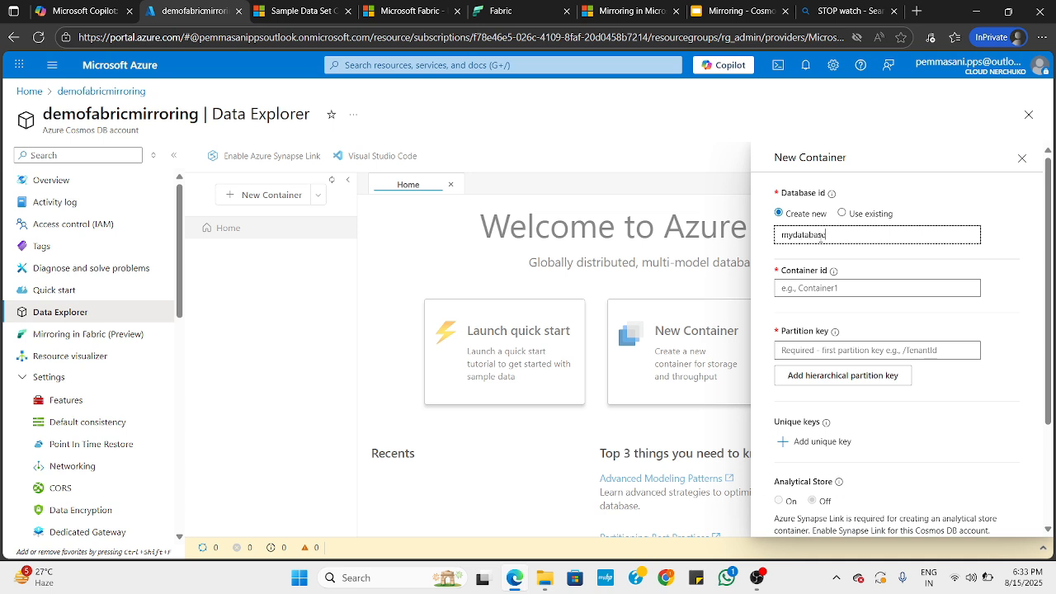
pyautogui.click(846, 289)
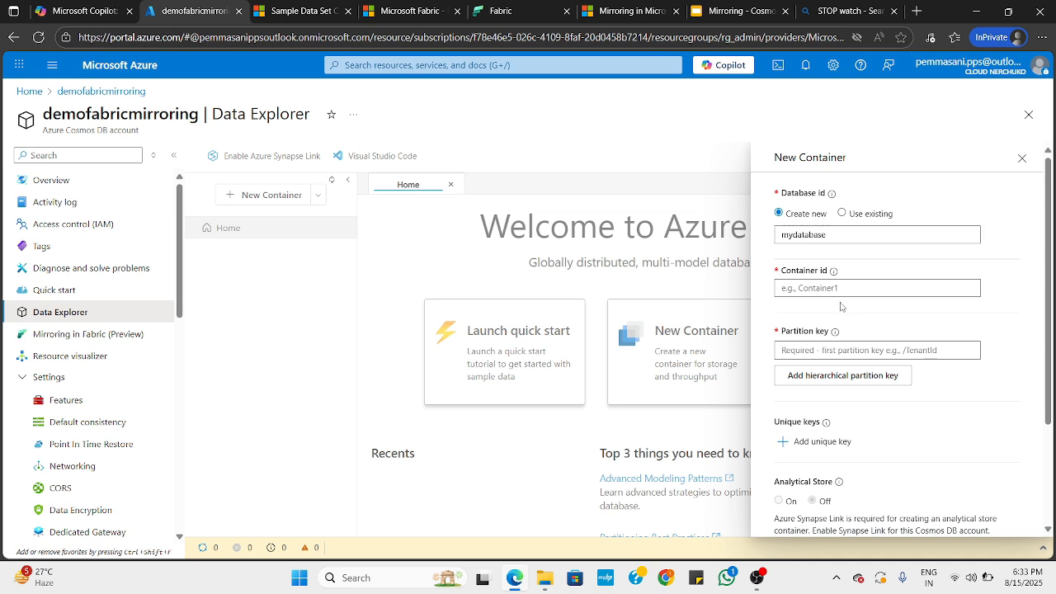
pyautogui.write('products')
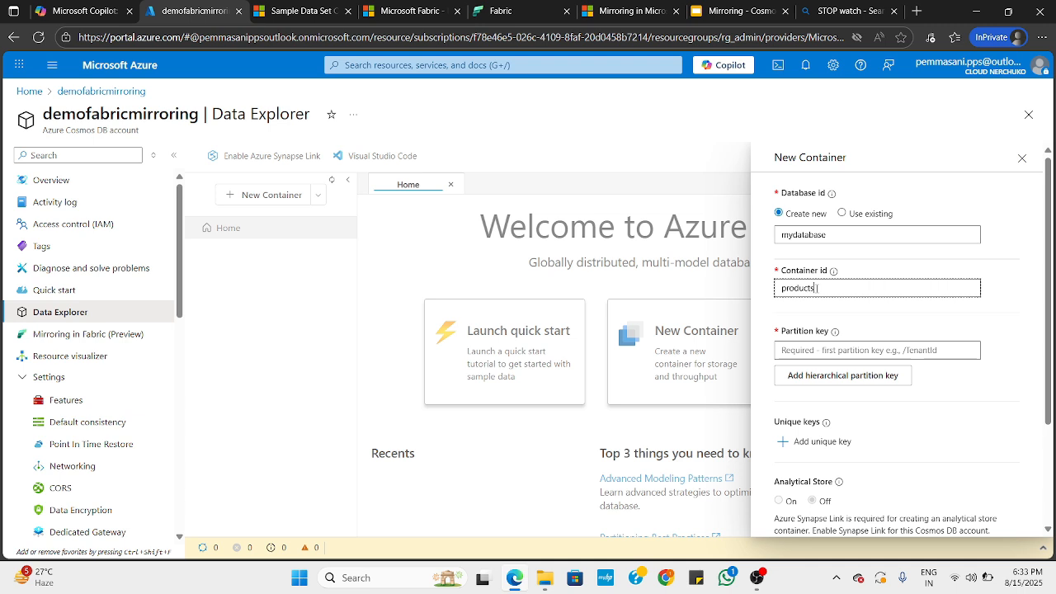
pyautogui.click(820, 350)
pyautogui.write('/id')
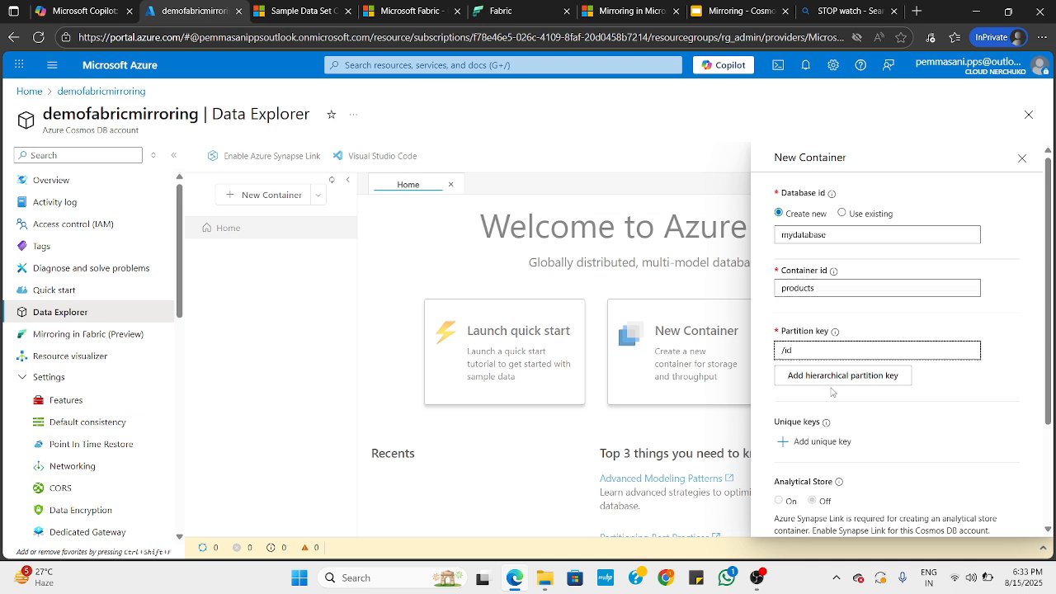
pyautogui.scroll(-3, 833, 394)
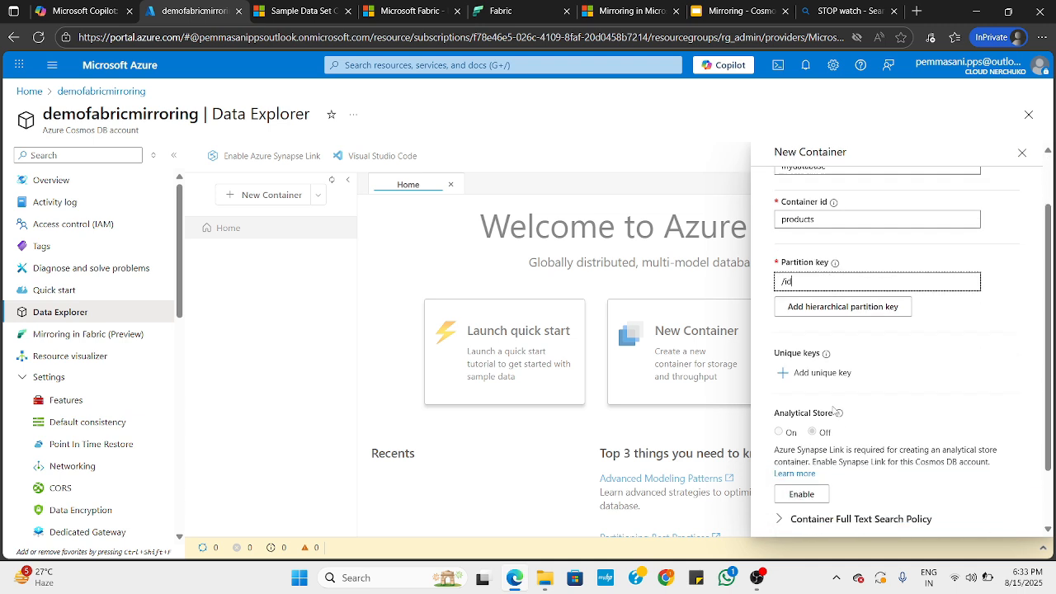
pyautogui.click(823, 515)
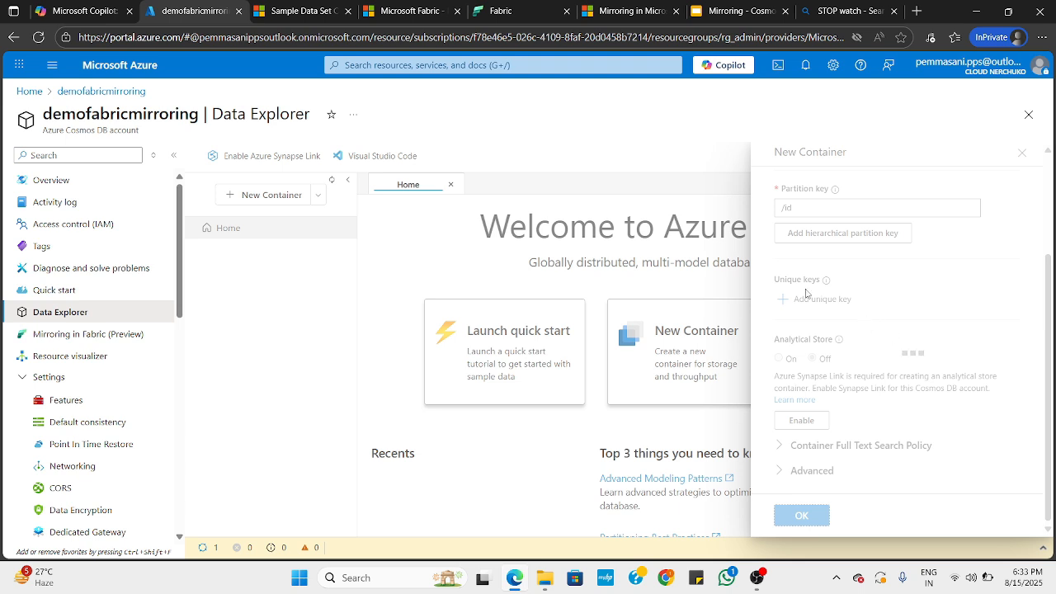
# Switch to Microsoft Copilot and send the prompt "Give me a sample json data for cosmos db on Products container"
pyautogui.click(79, 10)
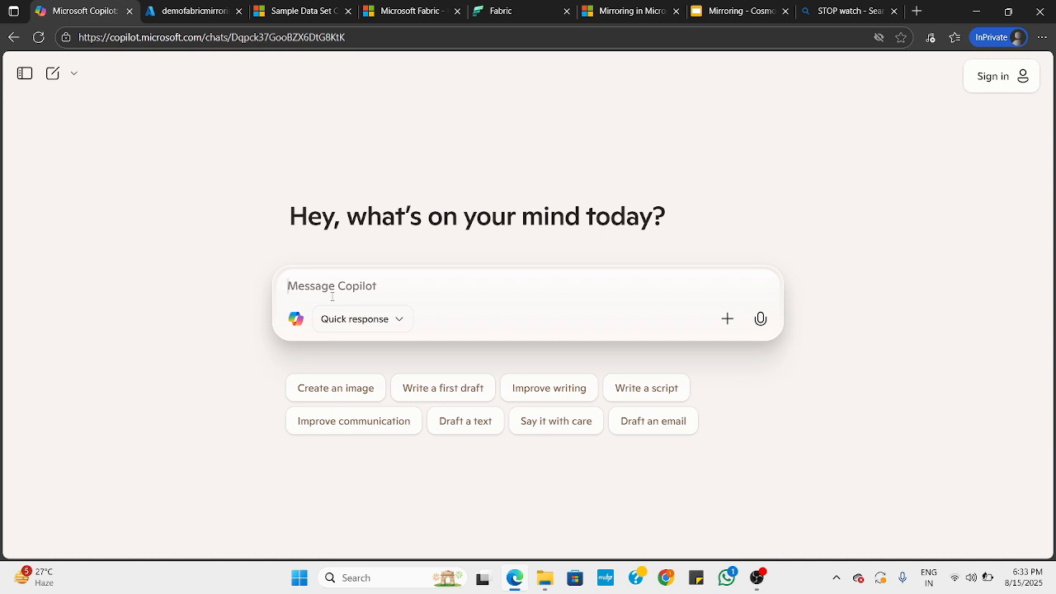
pyautogui.write('Gi')
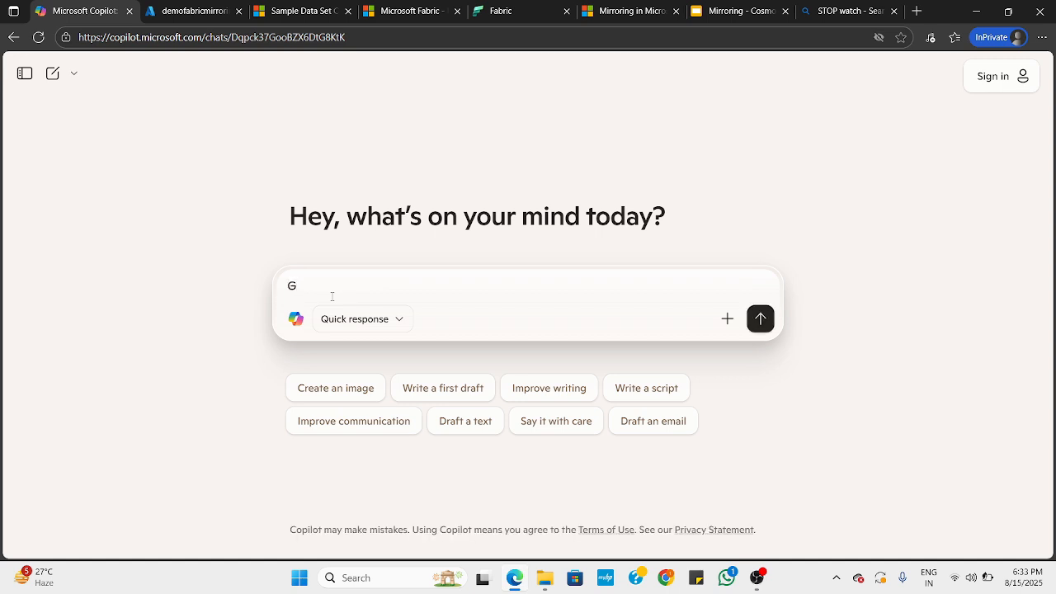
pyautogui.press('BackSpace')
pyautogui.write('Give ma')
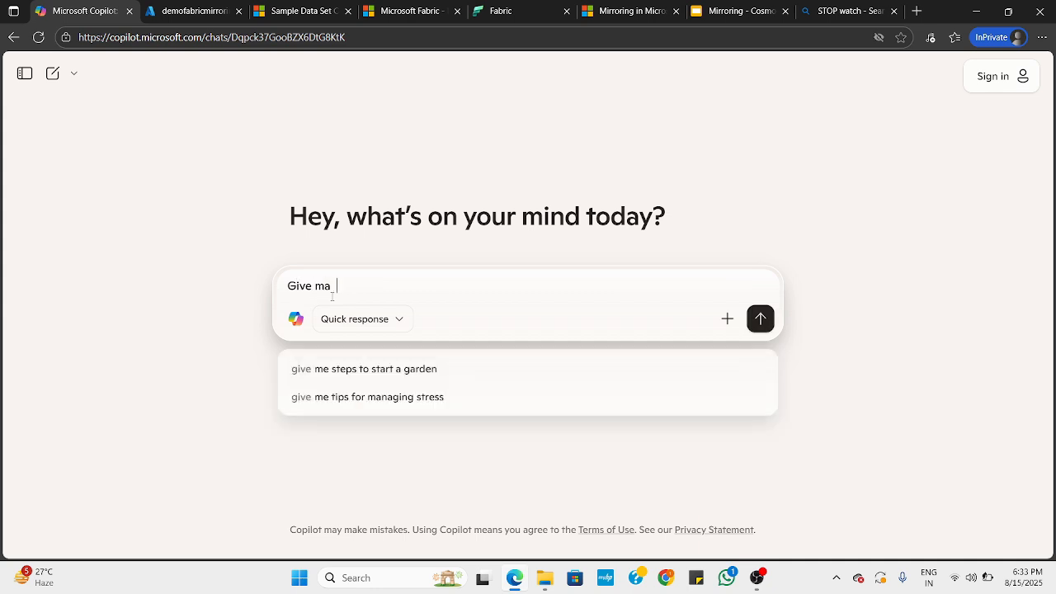
pyautogui.write('ea')
pyautogui.write('ampl')
pyautogui.press('BackSpace')
pyautogui.press('BackSpace')
pyautogui.write('ple json data')
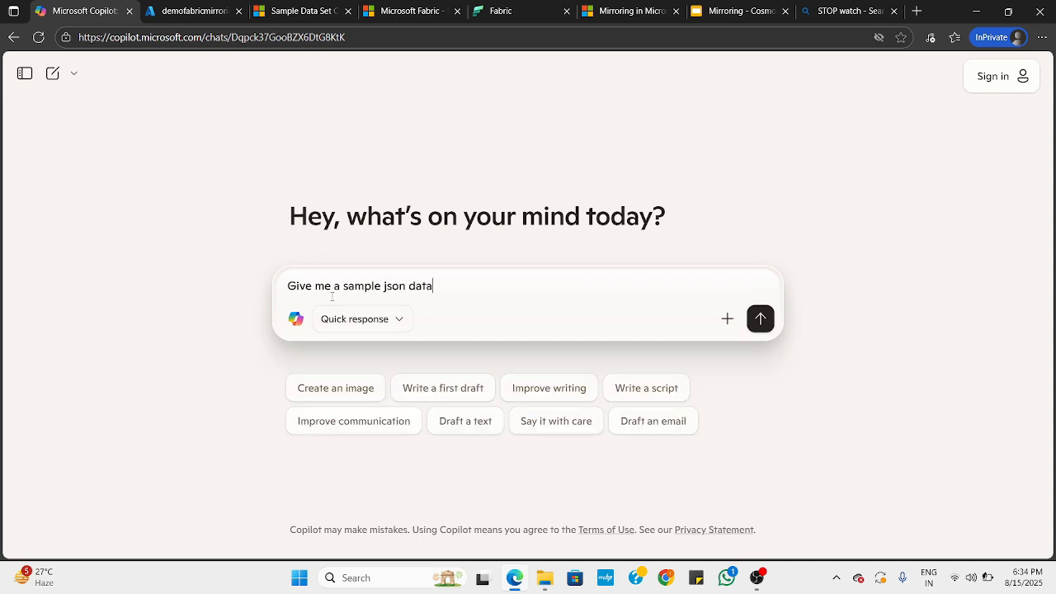
pyautogui.write(' for cosmos db on Products container')
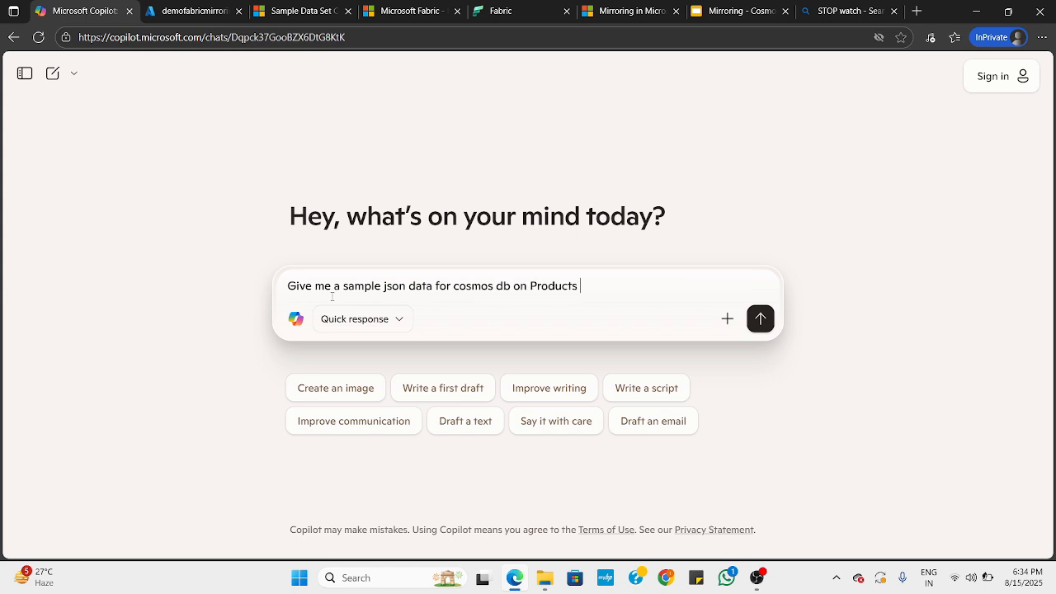
pyautogui.press('Return')
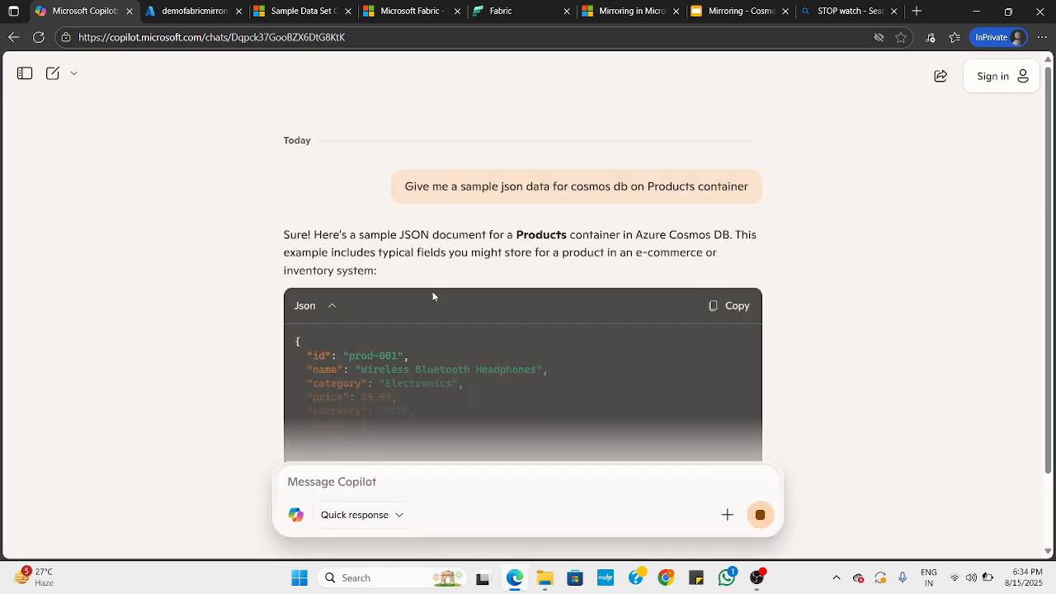
# Copy the generated sample JSON from its opening brace through the end of the stock object
pyautogui.scroll(-2, 430, 294)
pyautogui.scroll(-1, 429, 313)
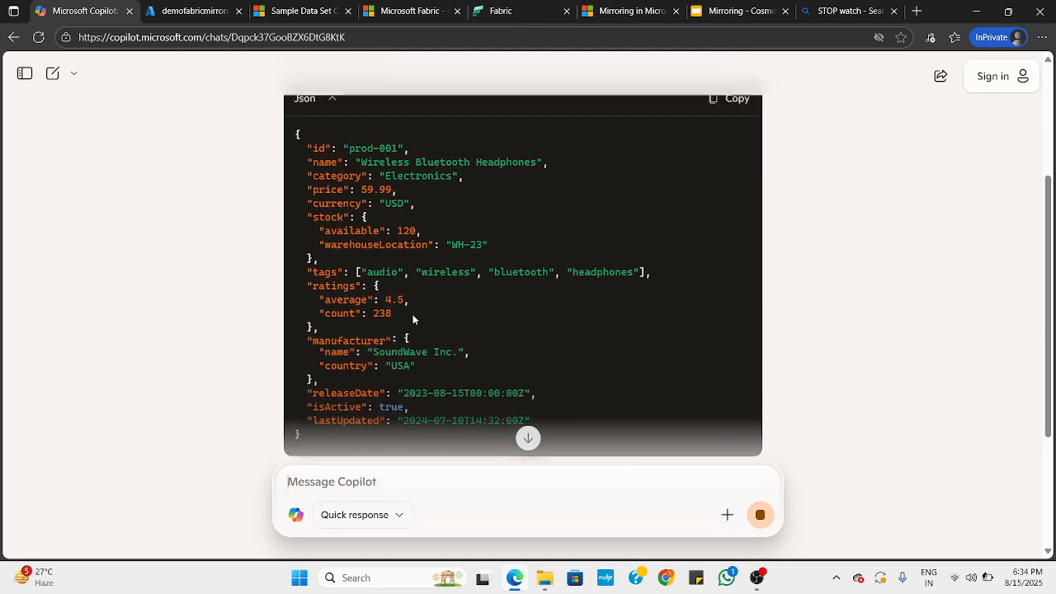
pyautogui.moveTo(296, 132); pyautogui.dragTo(357, 259)
pyautogui.hotkey('ctrl', 'c')
pyautogui.click(627, 205)
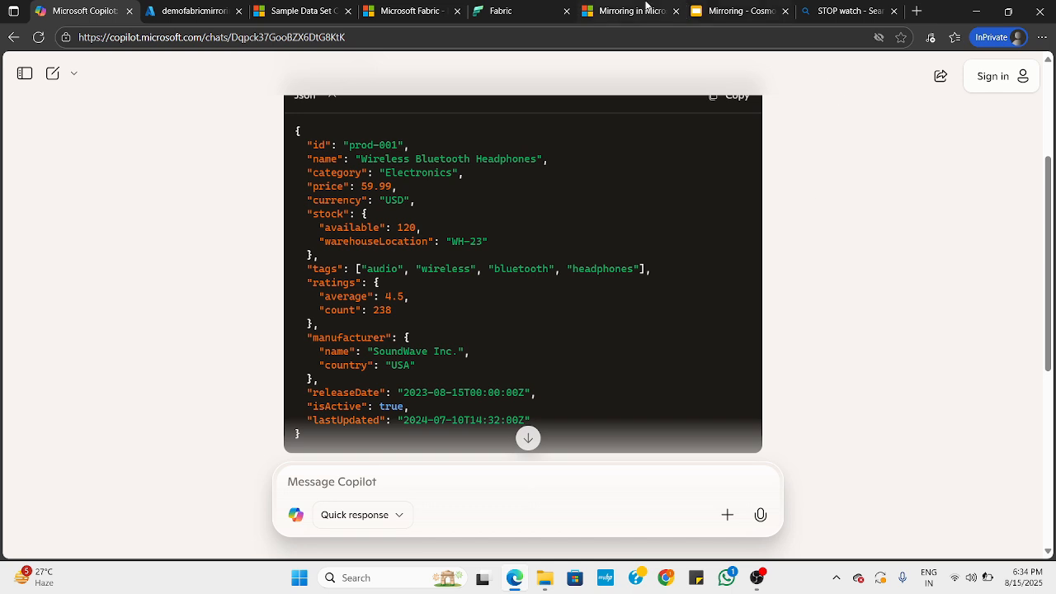
# Return to the Azure portal and start a new item in the products container of mydatabase
pyautogui.click(194, 11)
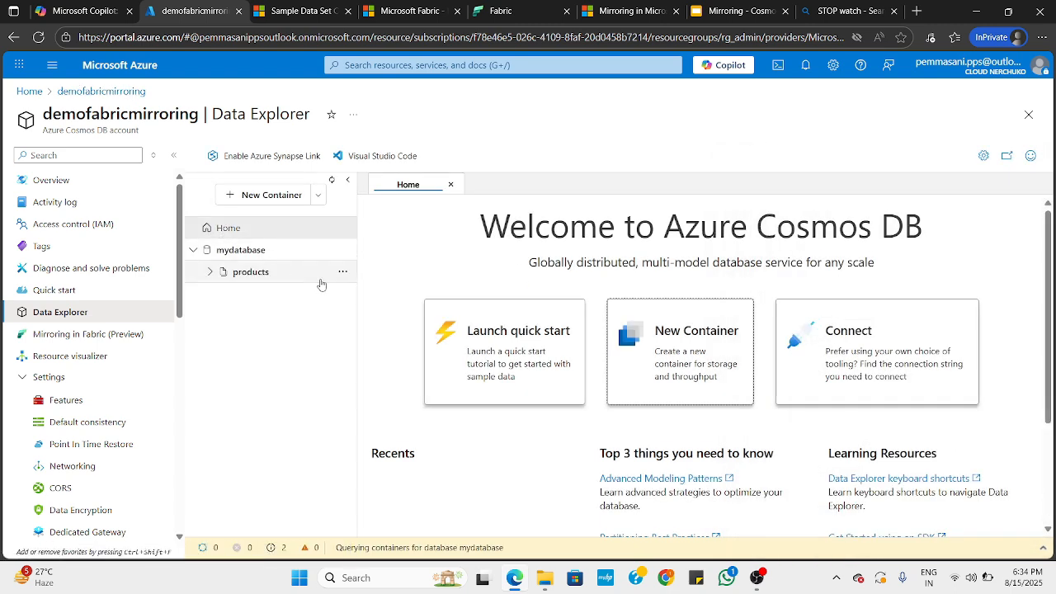
pyautogui.click(315, 275)
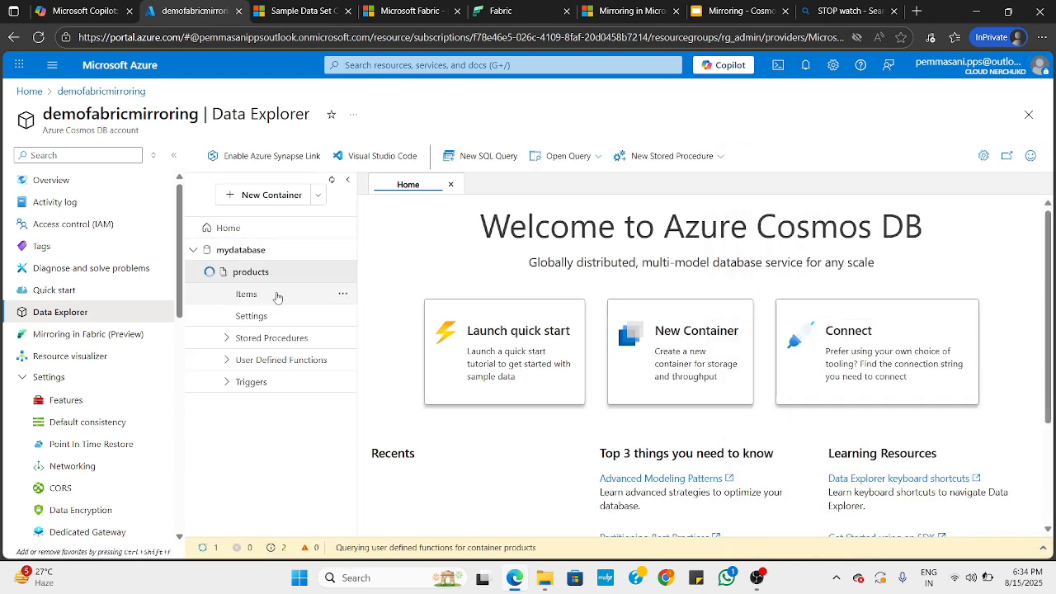
pyautogui.click(293, 295)
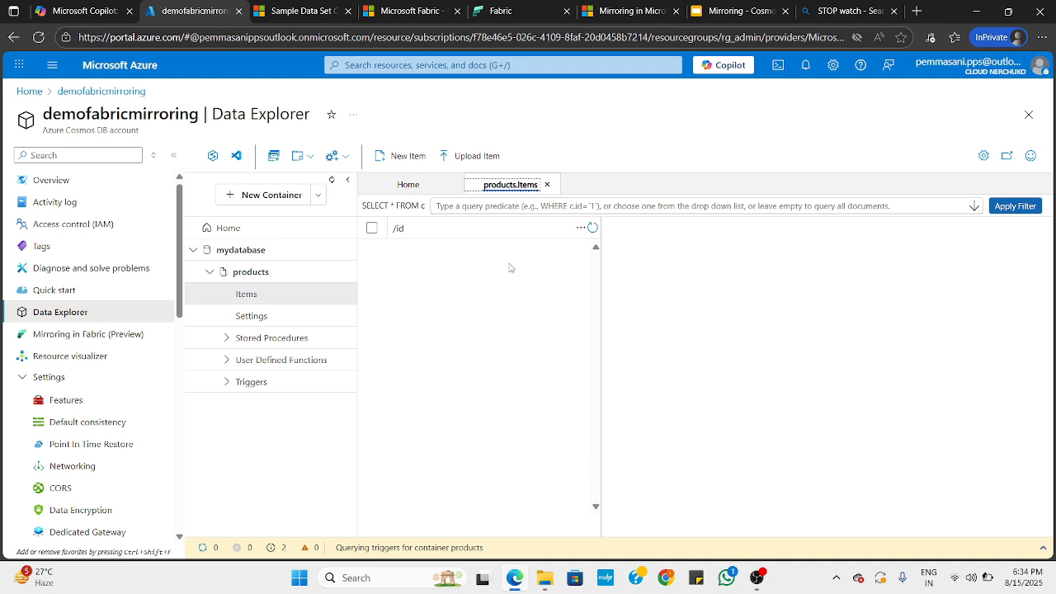
pyautogui.click(402, 155)
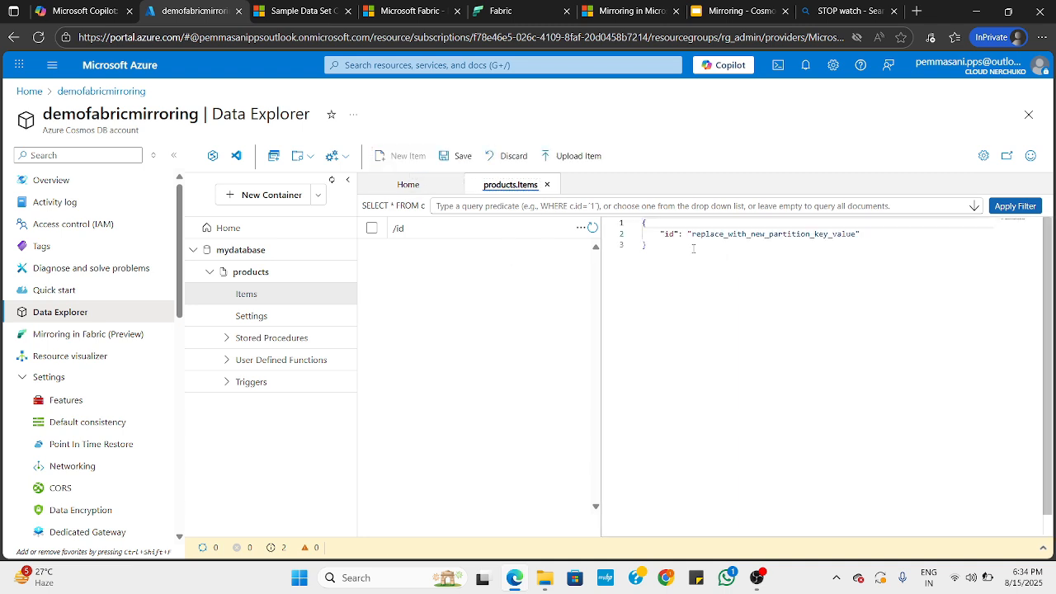
# Replace the new item's template with the copied product JSON and add the missing closing brace on a new line
pyautogui.click(666, 237)
pyautogui.hotkey('ctrl', 'a')
pyautogui.hotkey('ctrl', 'v')
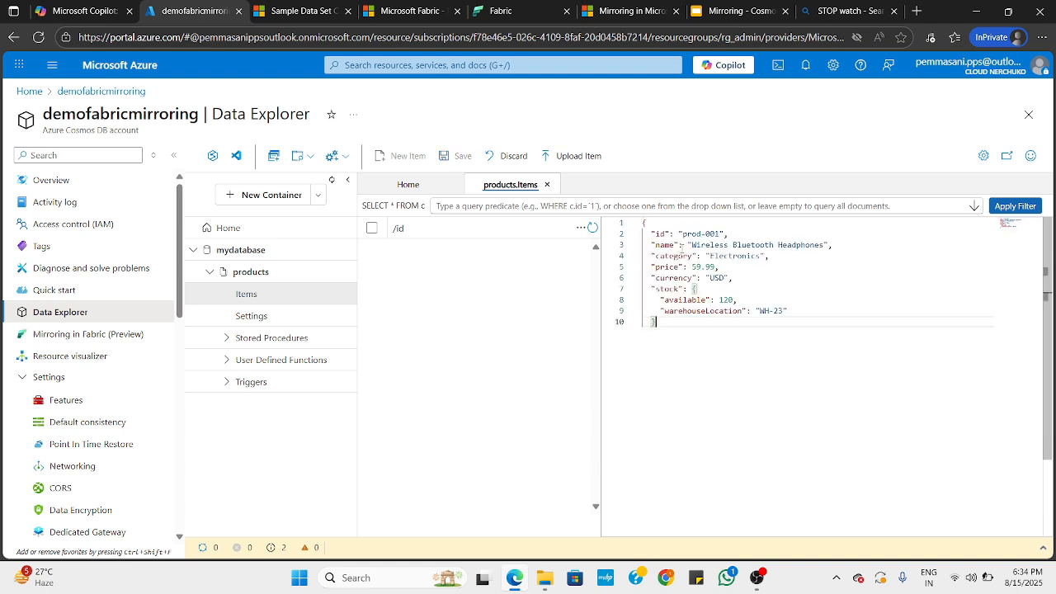
pyautogui.press('Return')
pyautogui.write('}')
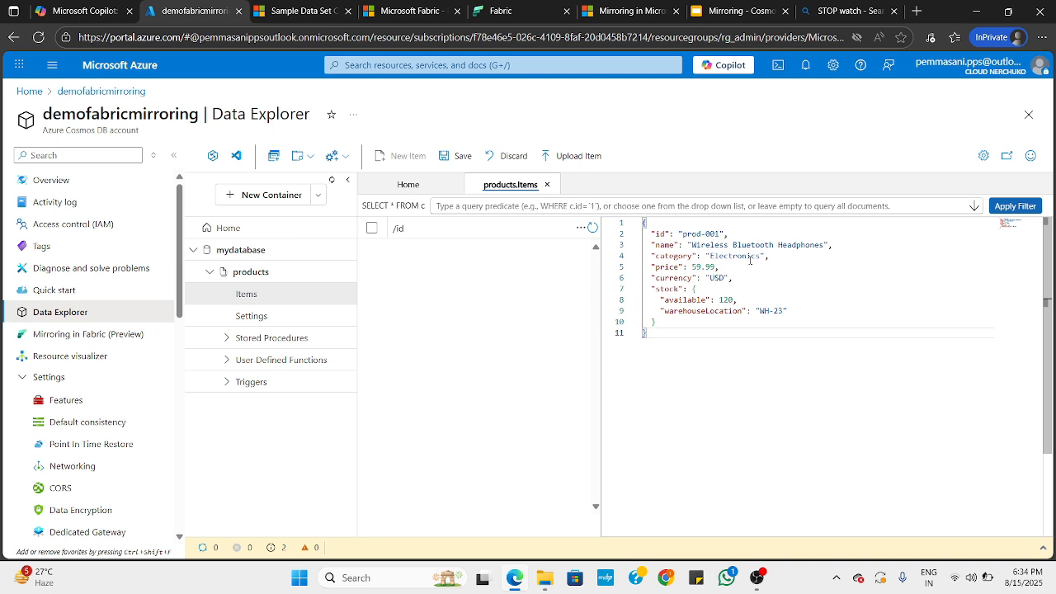
# Remove the "id": "prod-001" line from the JSON and save the item
pyautogui.click(741, 234)
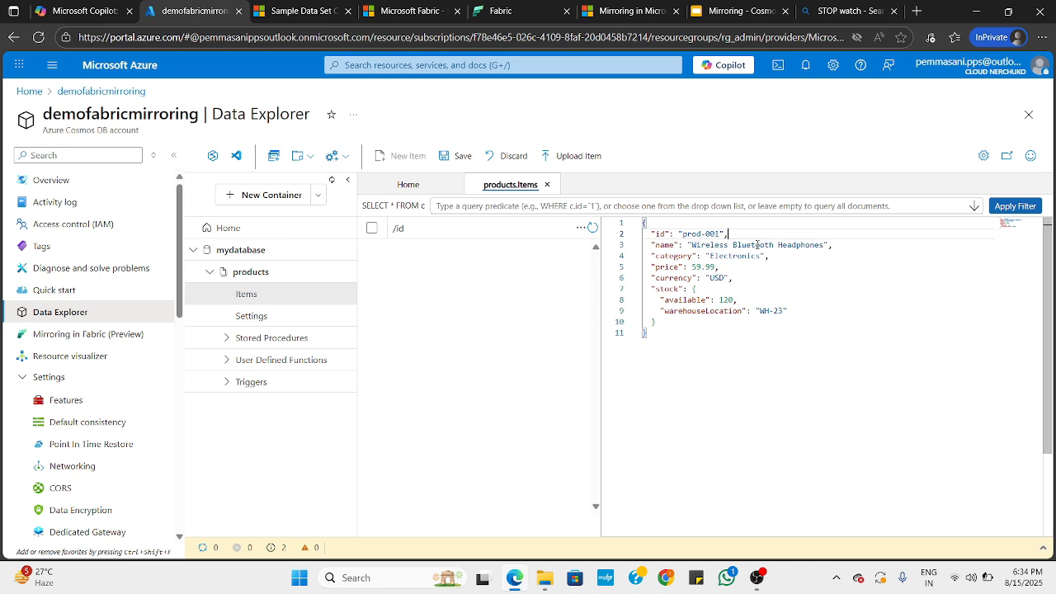
pyautogui.hotkey('shift', 'Home')
pyautogui.hotkey('shift', 'Home')
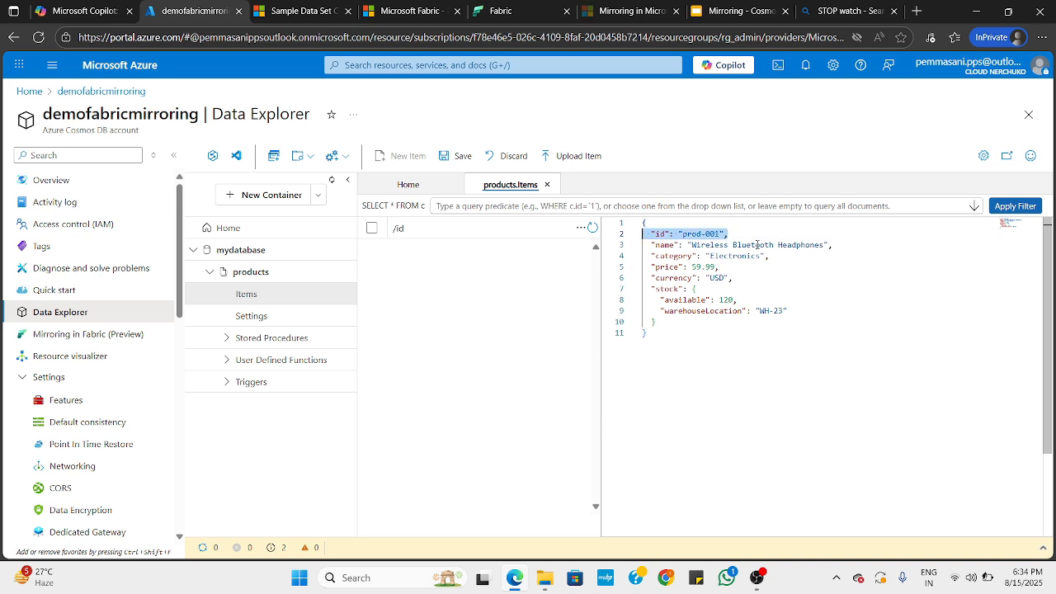
pyautogui.press('BackSpace')
pyautogui.press('BackSpace')
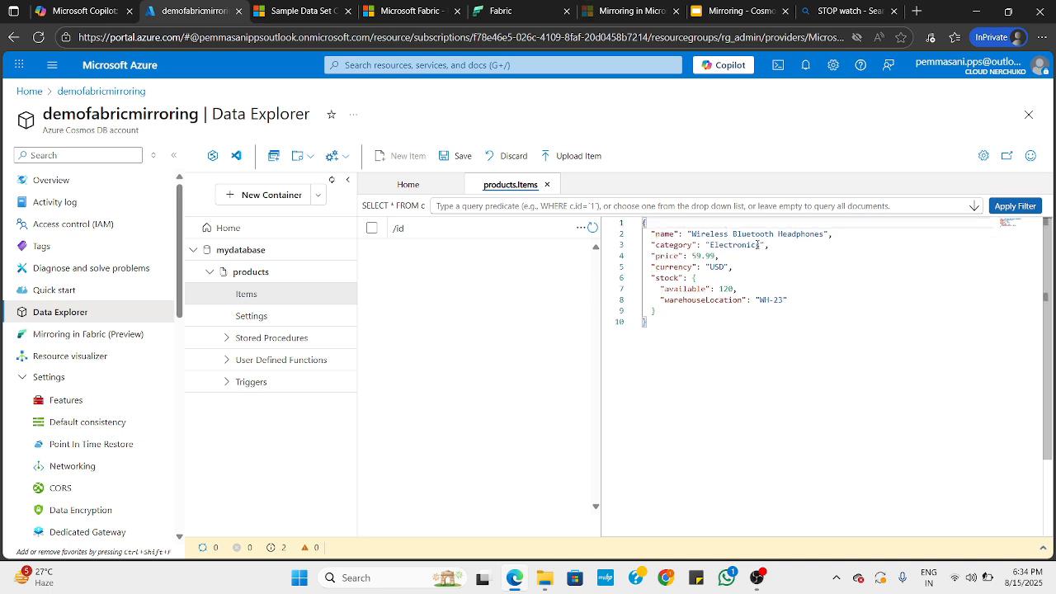
pyautogui.click(460, 155)
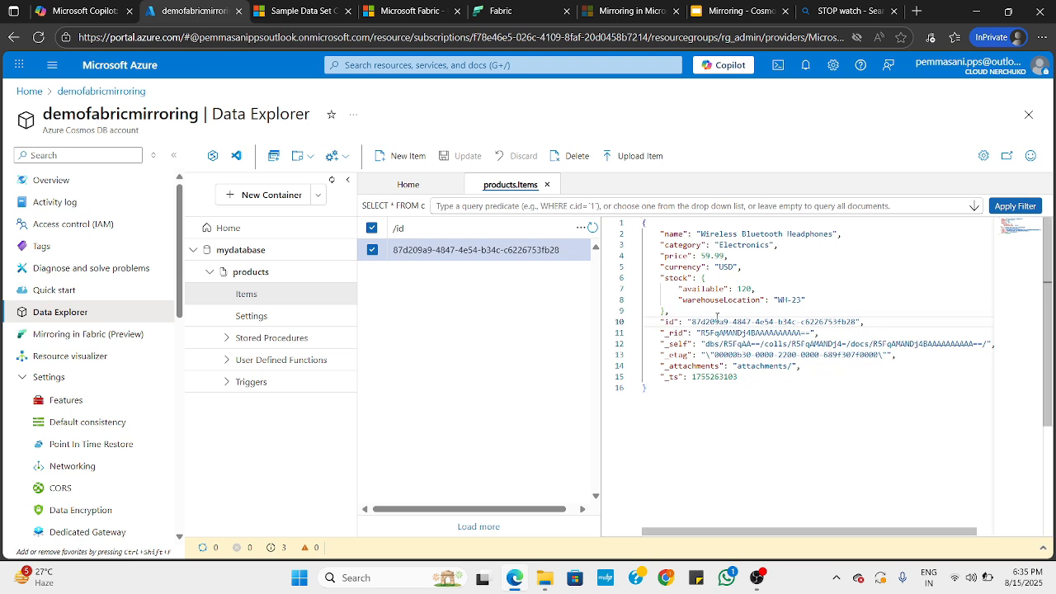
# Finish reviewing the saved item and switch to the Microsoft Fabric home page
pyautogui.click(733, 391)
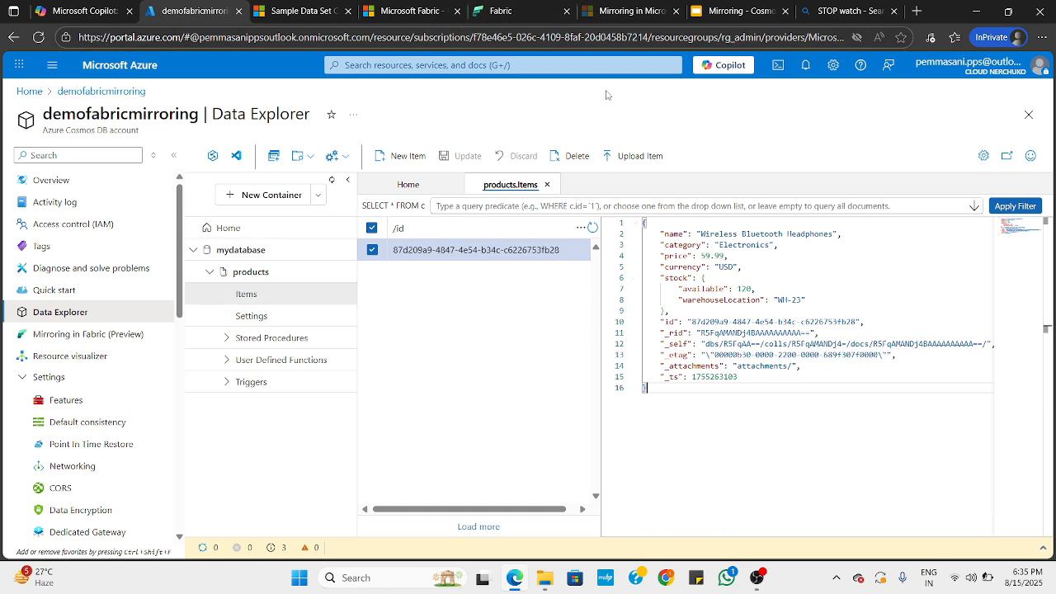
pyautogui.click(511, 13)
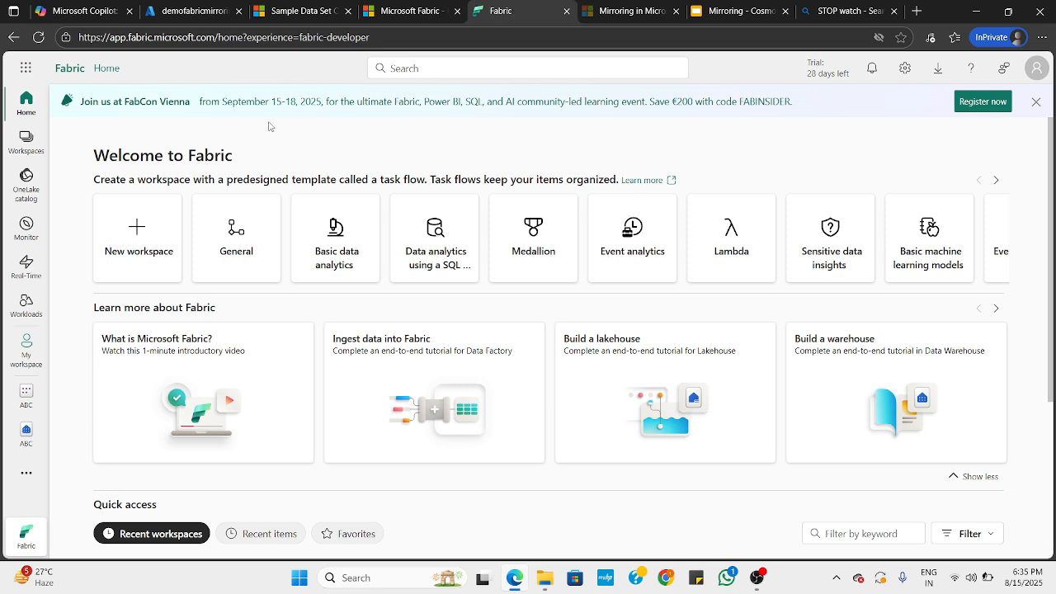
# Create a new Fabric workspace named CosmosMirroring
pyautogui.click(26, 140)
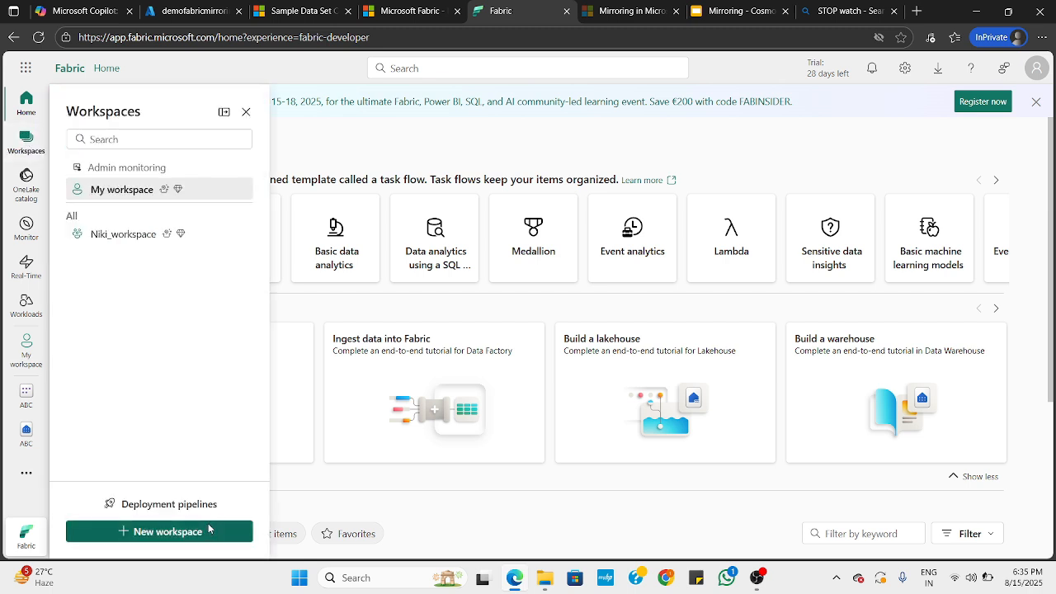
pyautogui.click(207, 531)
pyautogui.click(689, 156)
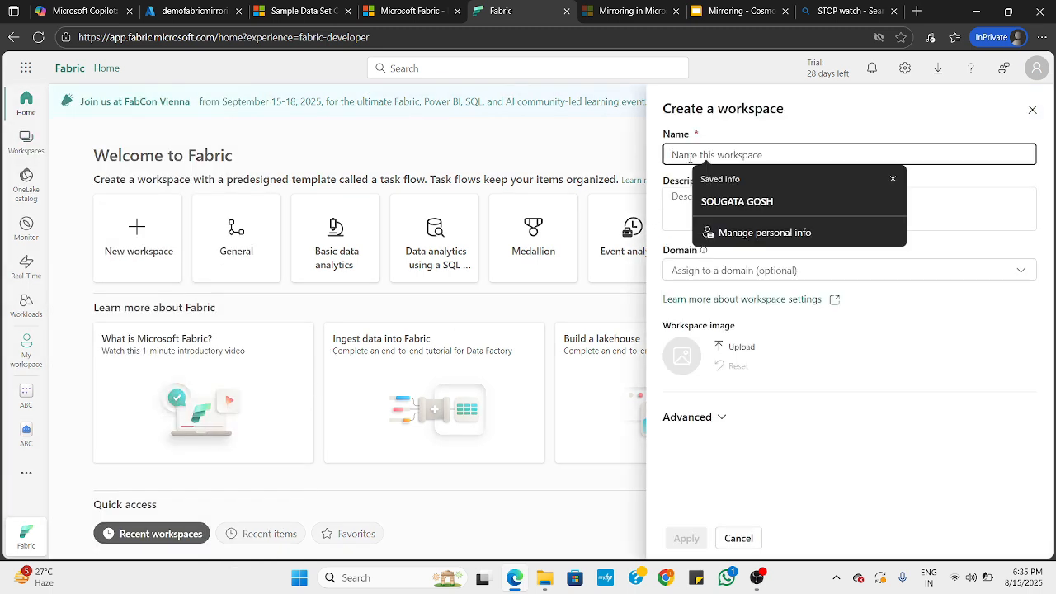
pyautogui.write('CosmosMirroring')
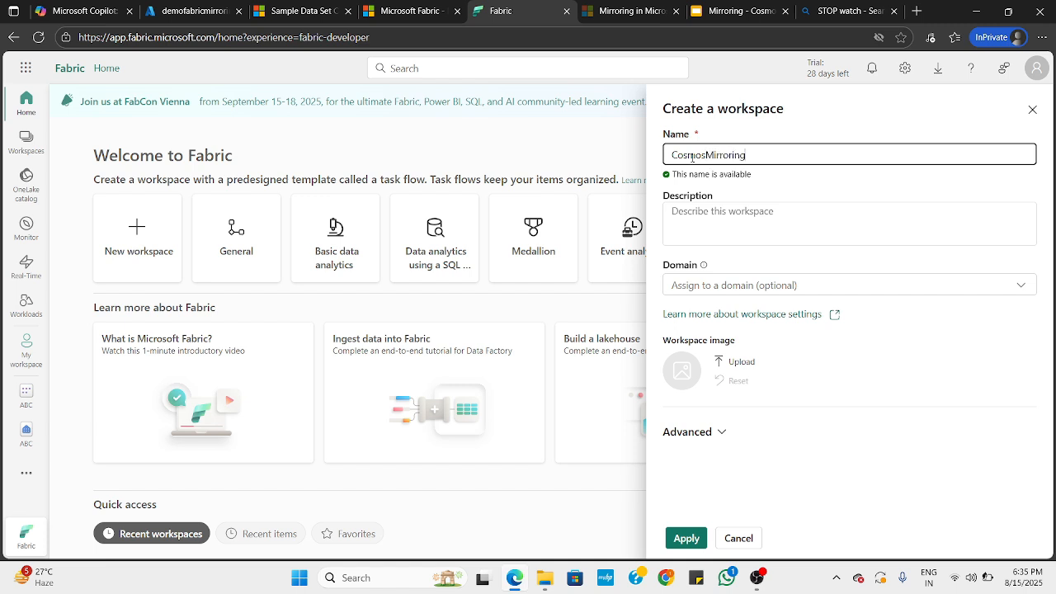
pyautogui.click(730, 217)
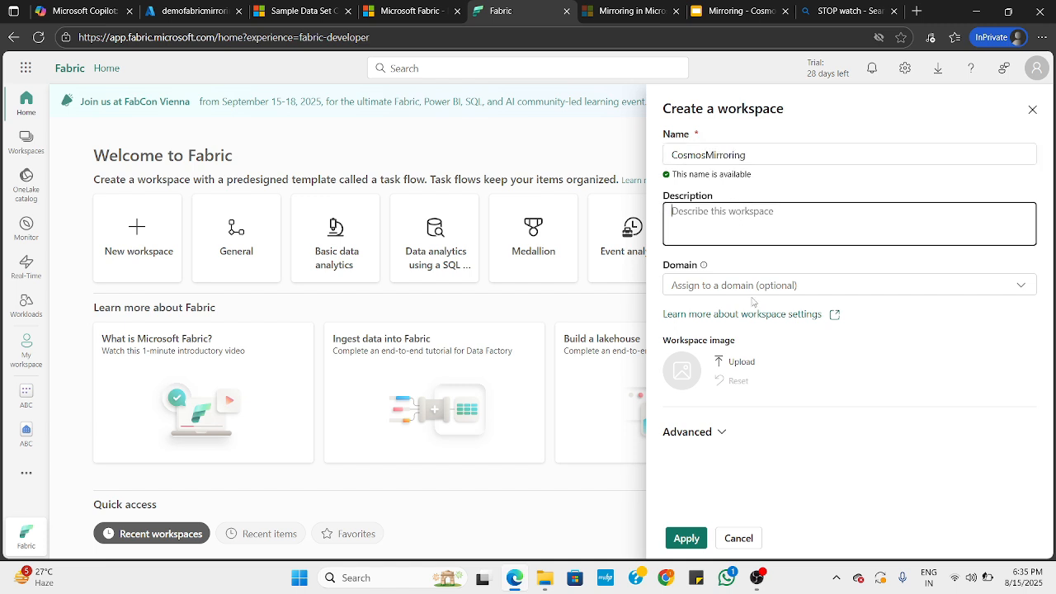
pyautogui.click(685, 538)
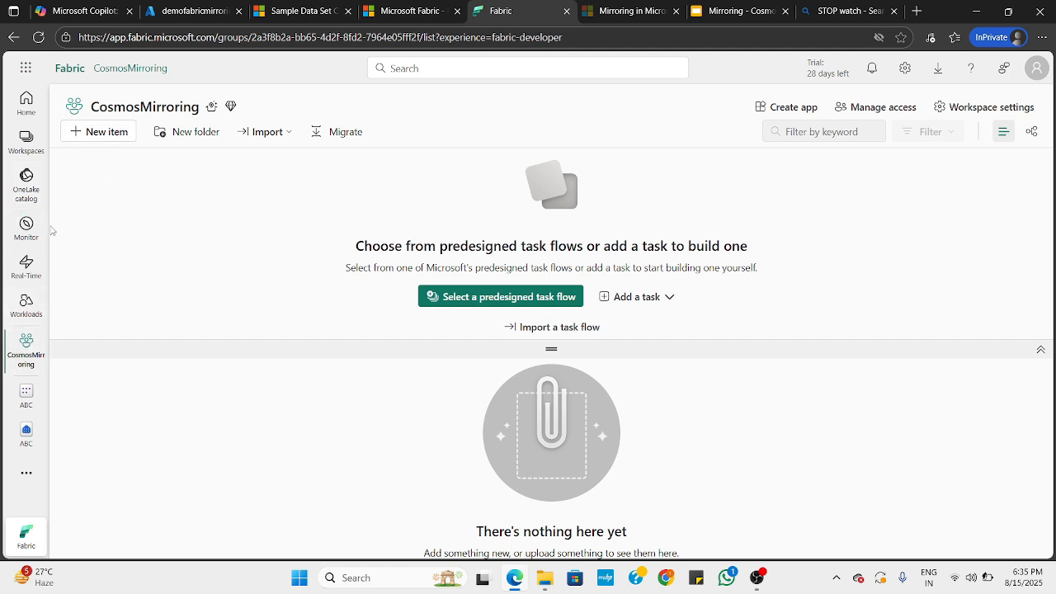
# Filter the new item types by "mirror" and start a Mirrored Azure Cosmos DB (preview) item in the CosmosMirroring workspace
pyautogui.click(99, 132)
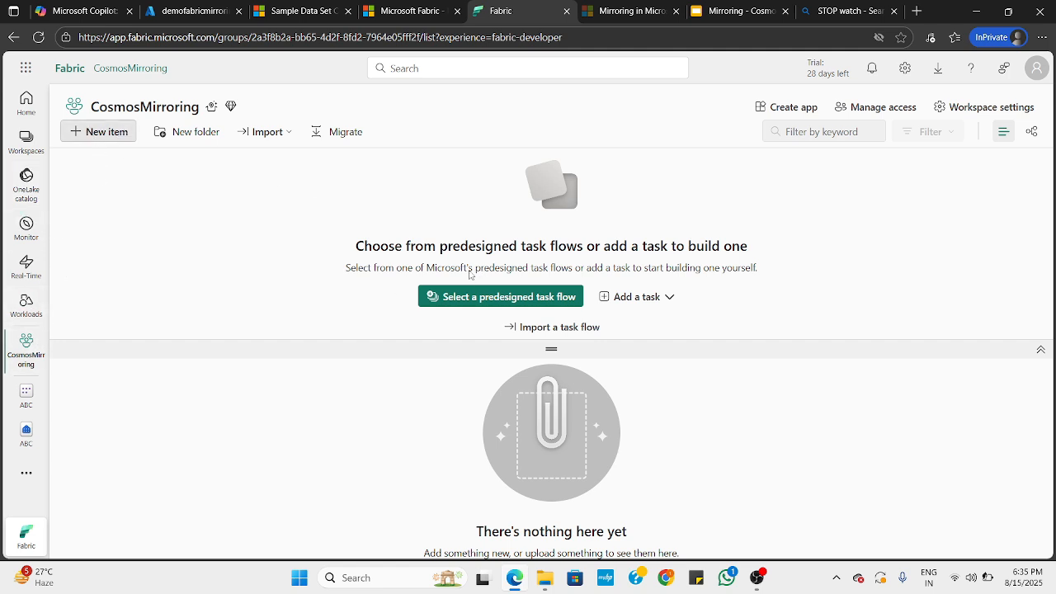
pyautogui.click(947, 139)
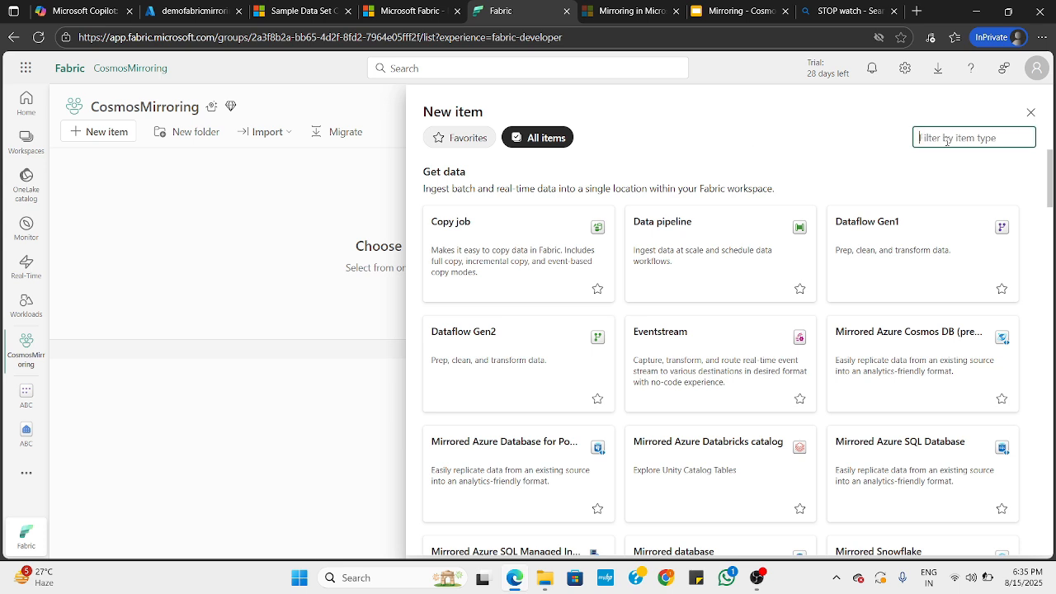
pyautogui.write('mirror')
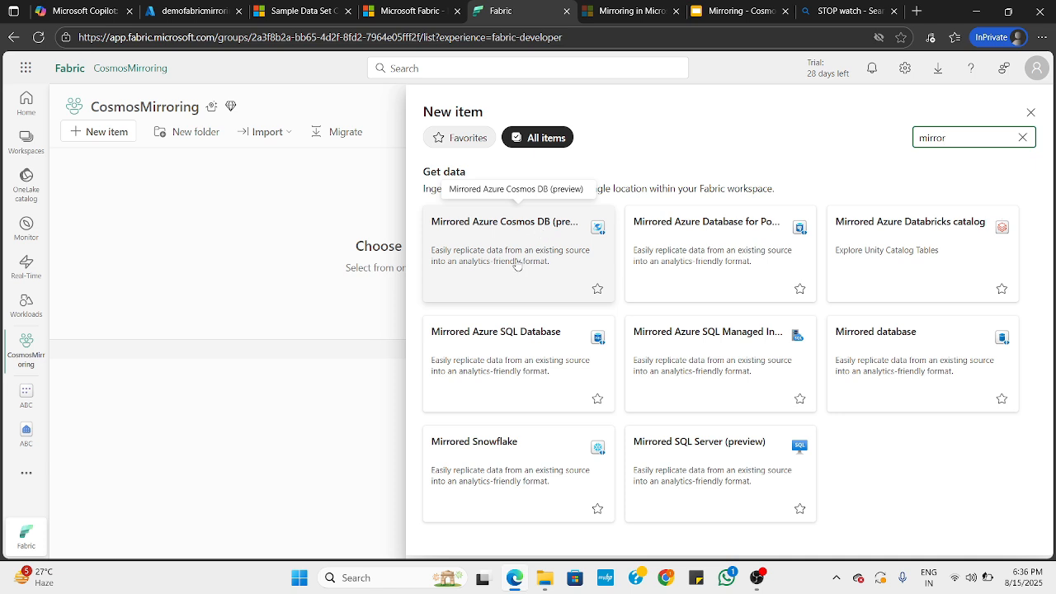
pyautogui.click(461, 229)
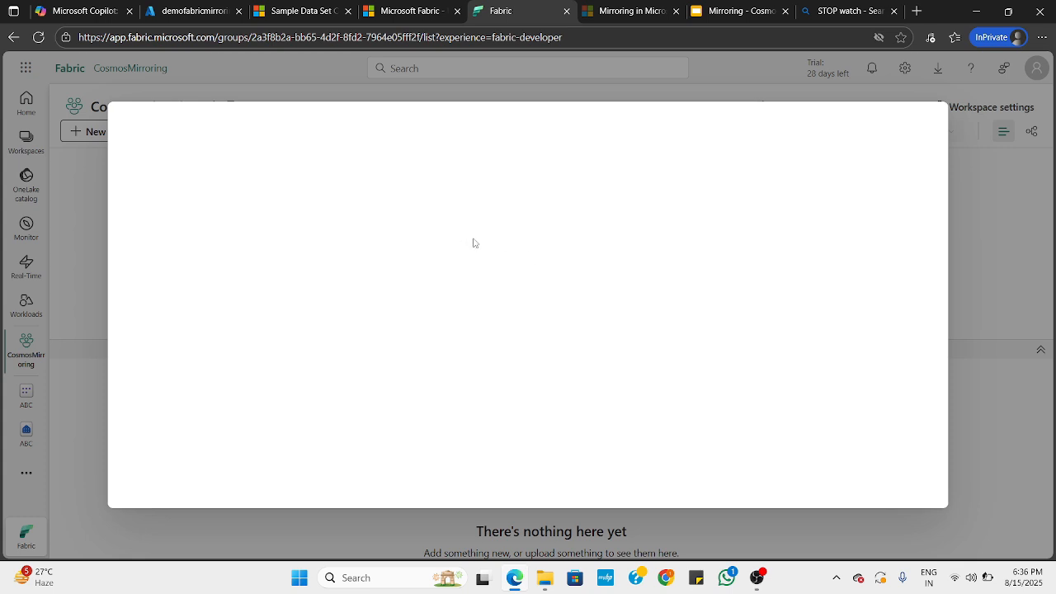
# Switch to the Azure portal, then reveal and copy the demofabricmirroring account's primary read-write key
pyautogui.click(200, 11)
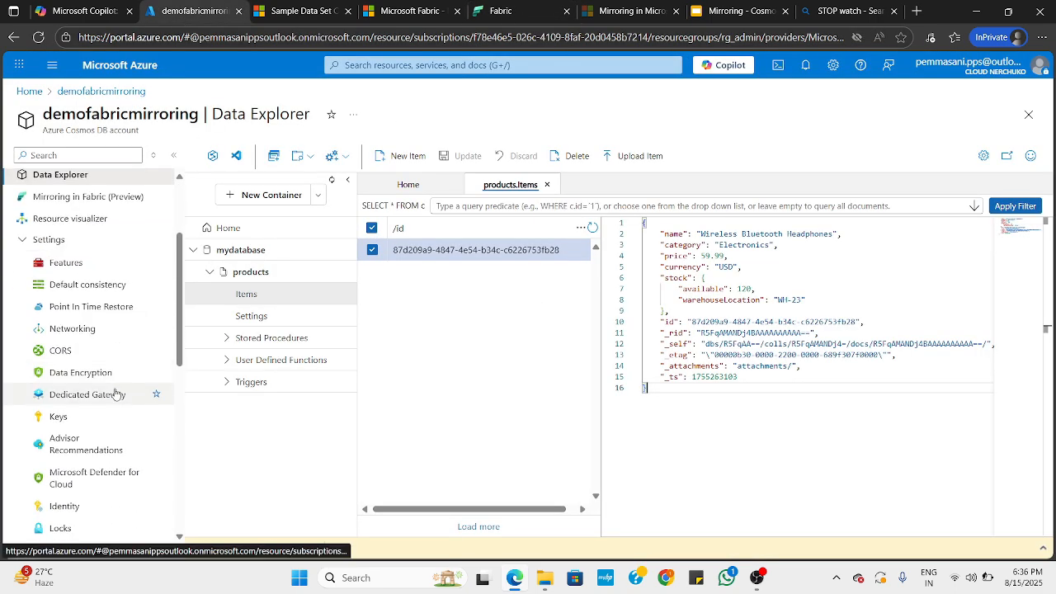
pyautogui.click(57, 417)
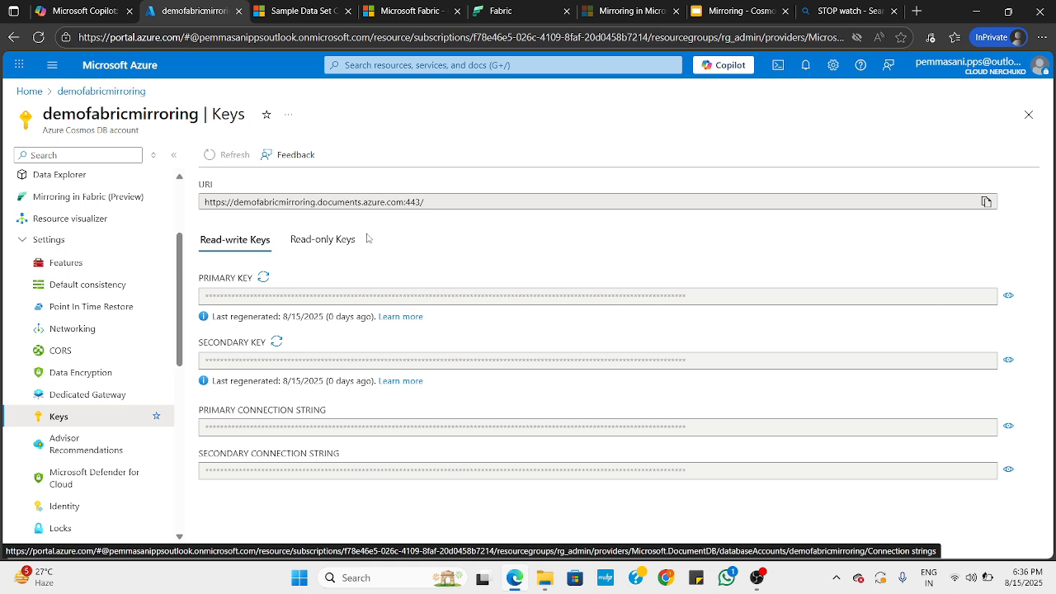
pyautogui.click(1011, 297)
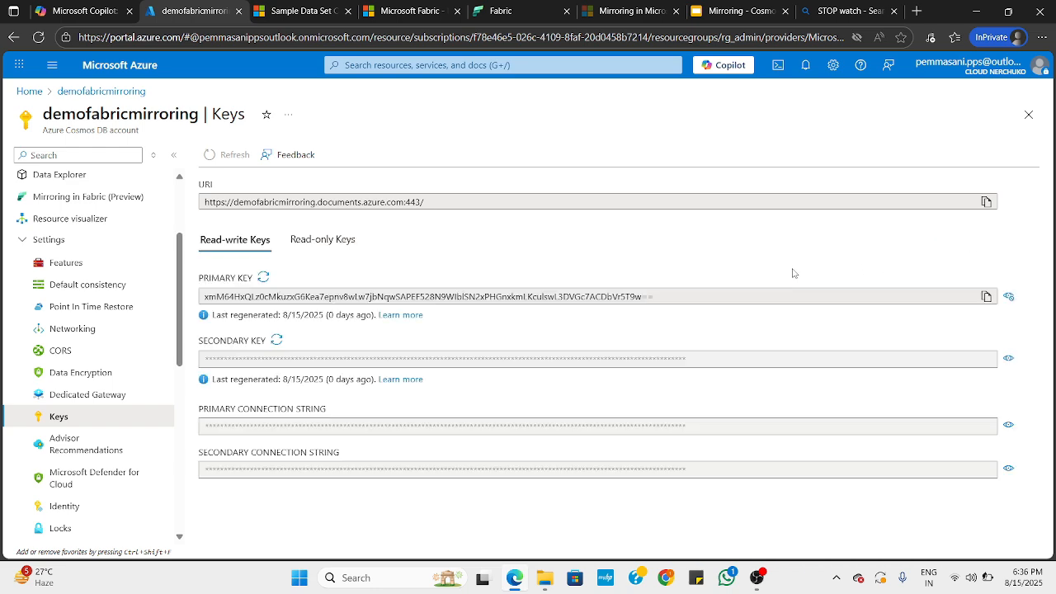
pyautogui.click(986, 298)
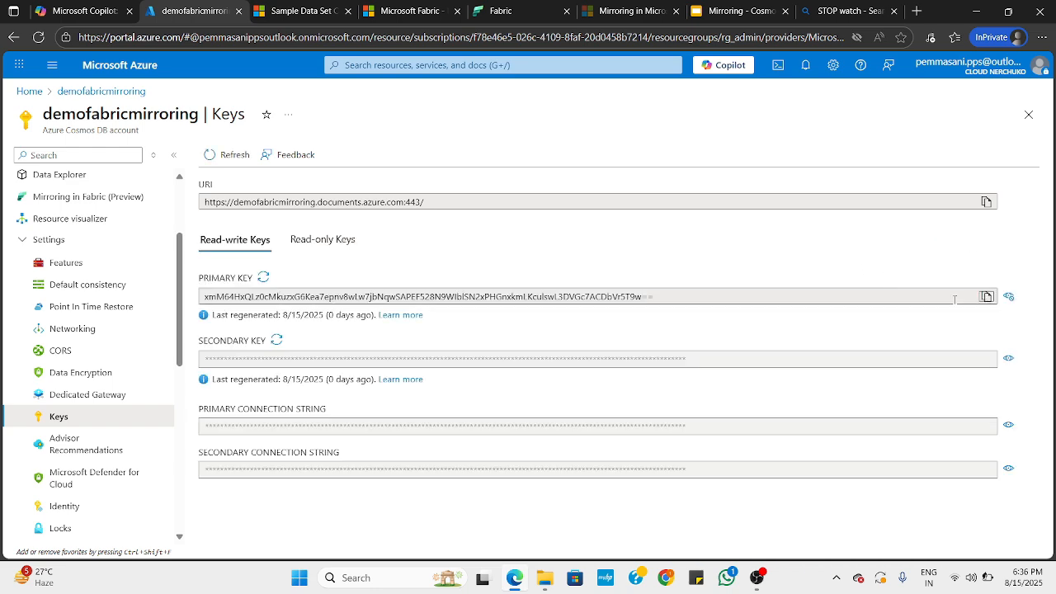
pyautogui.click(69, 266)
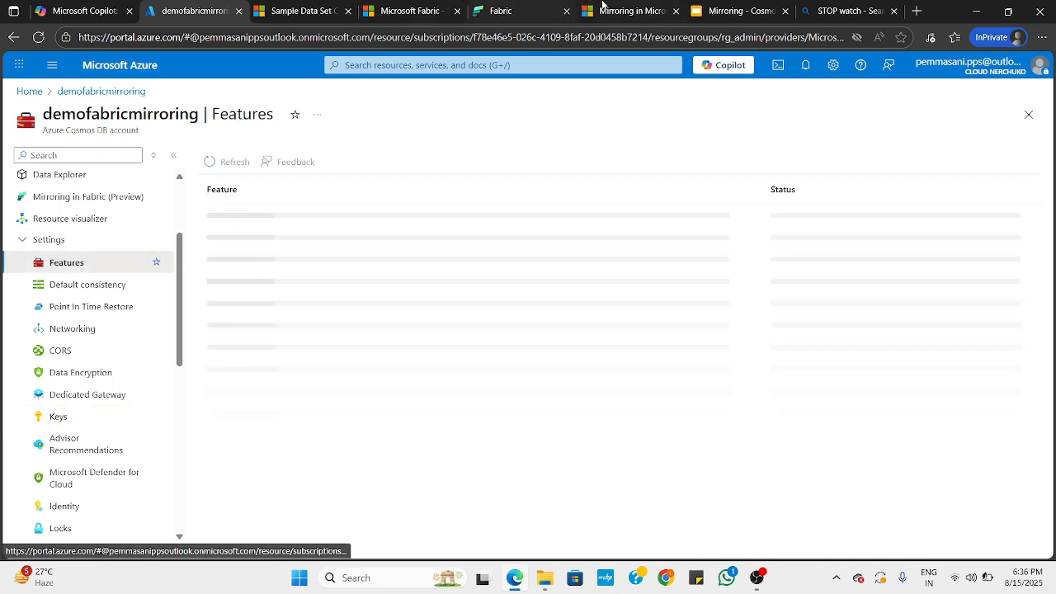
# Return to Fabric, choose Azure Cosmos DB v2 as the new source, and paste the account key with Account key authentication
pyautogui.click(609, 11)
pyautogui.click(521, 11)
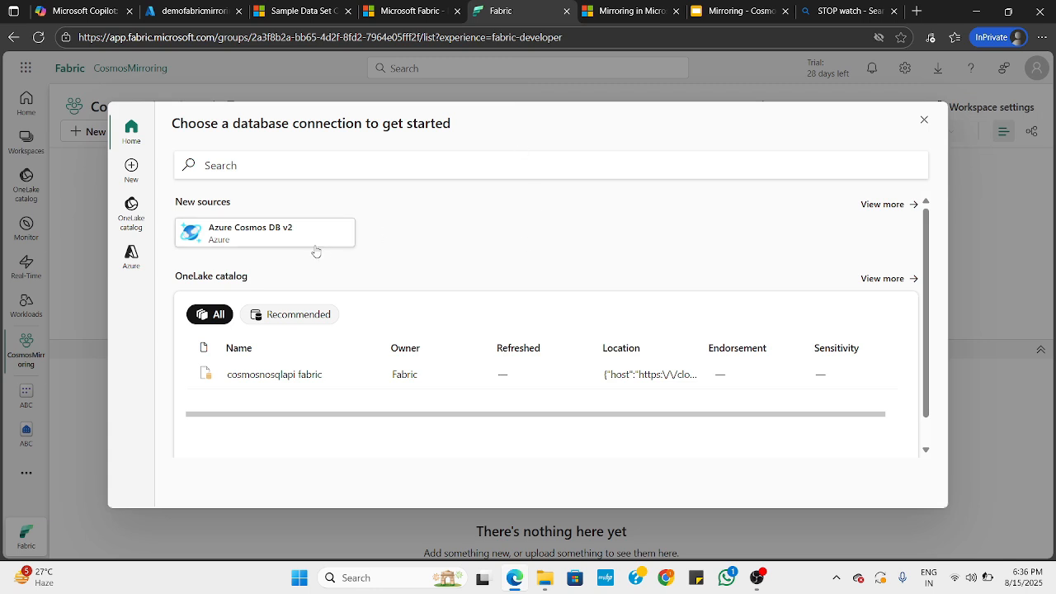
pyautogui.click(278, 237)
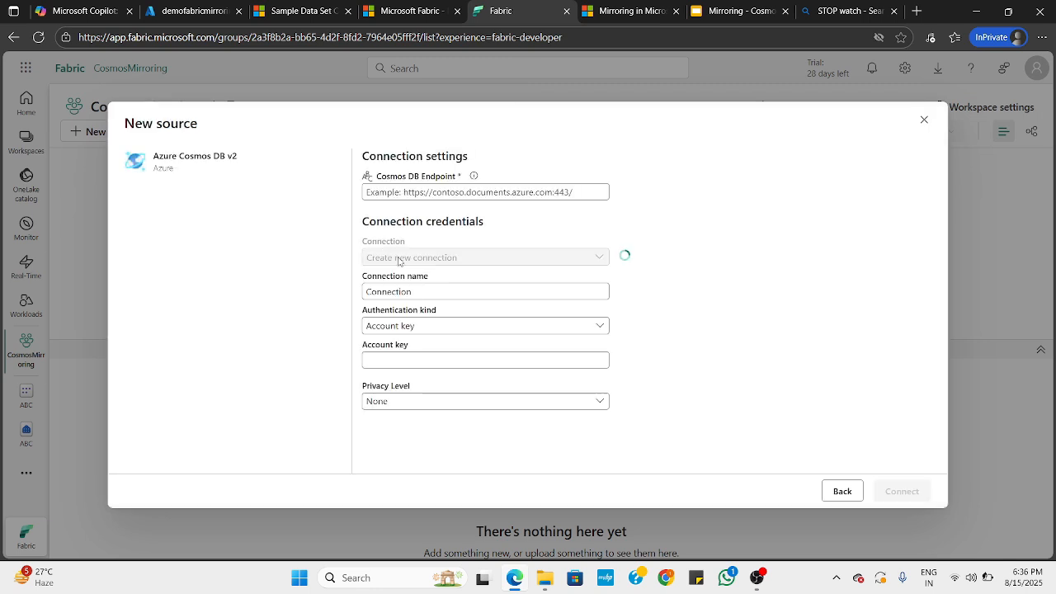
pyautogui.click(420, 328)
pyautogui.click(428, 338)
pyautogui.click(390, 360)
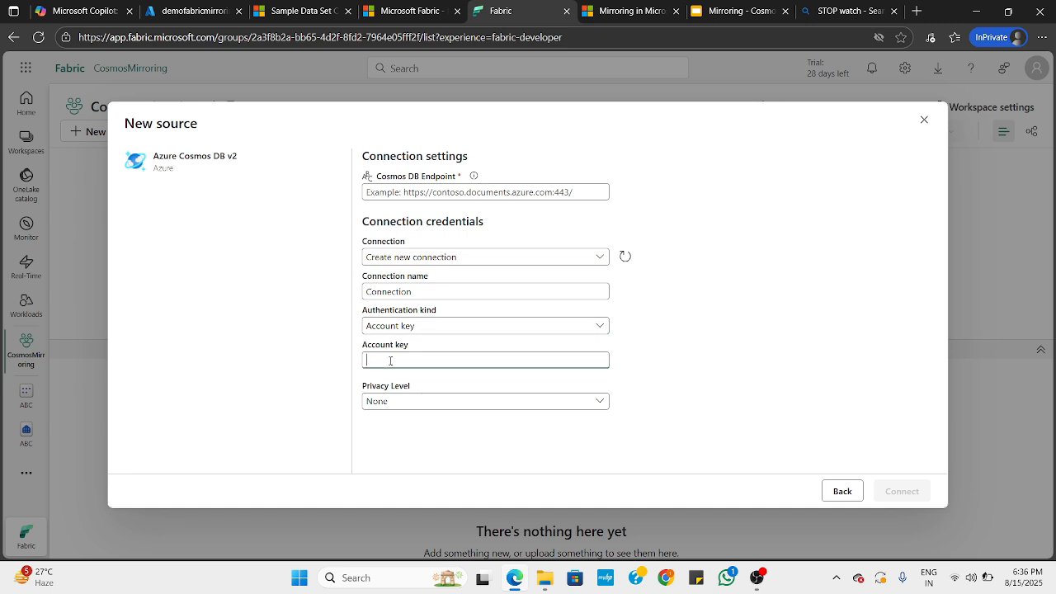
pyautogui.hotkey('ctrl', 'v')
# Name the connection CosmosDBMirror and keep Create new connection as the connection option
pyautogui.click(395, 291)
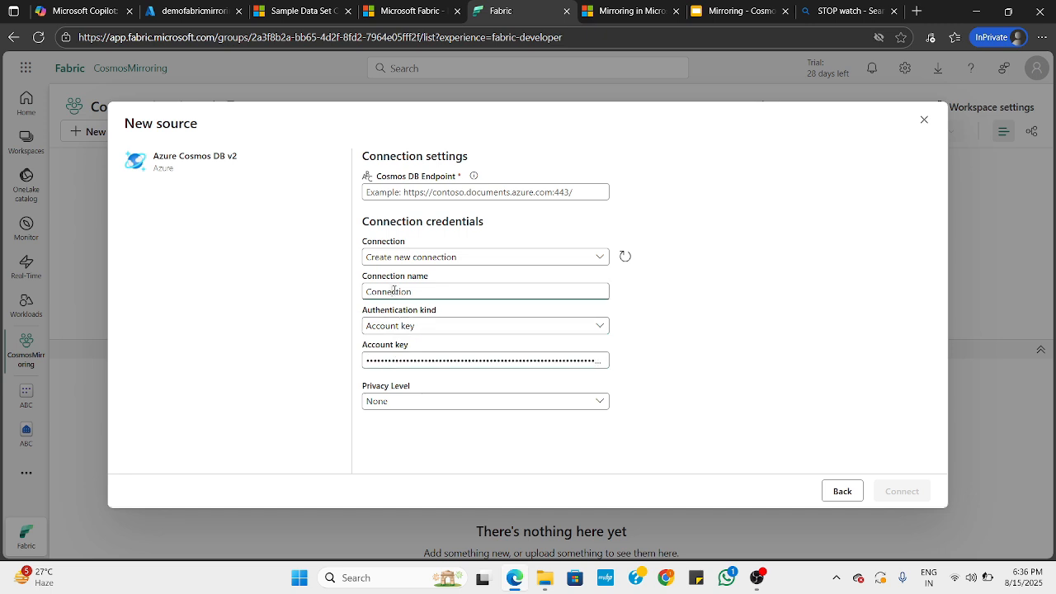
pyautogui.doubleClick(392, 291)
pyautogui.write('CosmosDB')
pyautogui.click(394, 259)
pyautogui.click(415, 271)
# Switch to the Azure portal and copy the URI from the demofabricmirroring account's overview
pyautogui.click(398, 191)
pyautogui.click(188, 11)
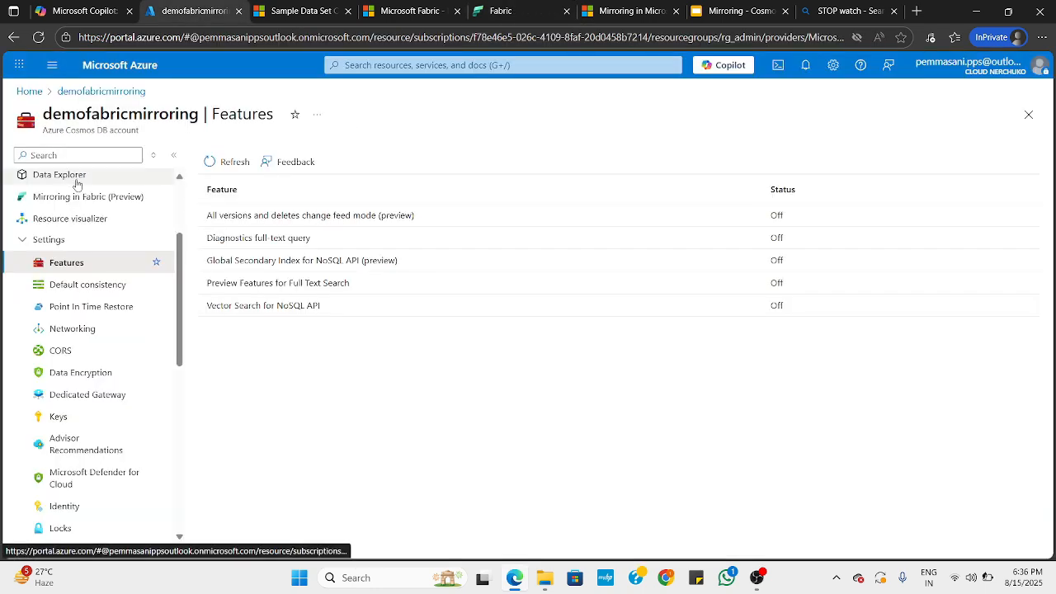
pyautogui.scroll(3, 146, 248)
pyautogui.click(147, 180)
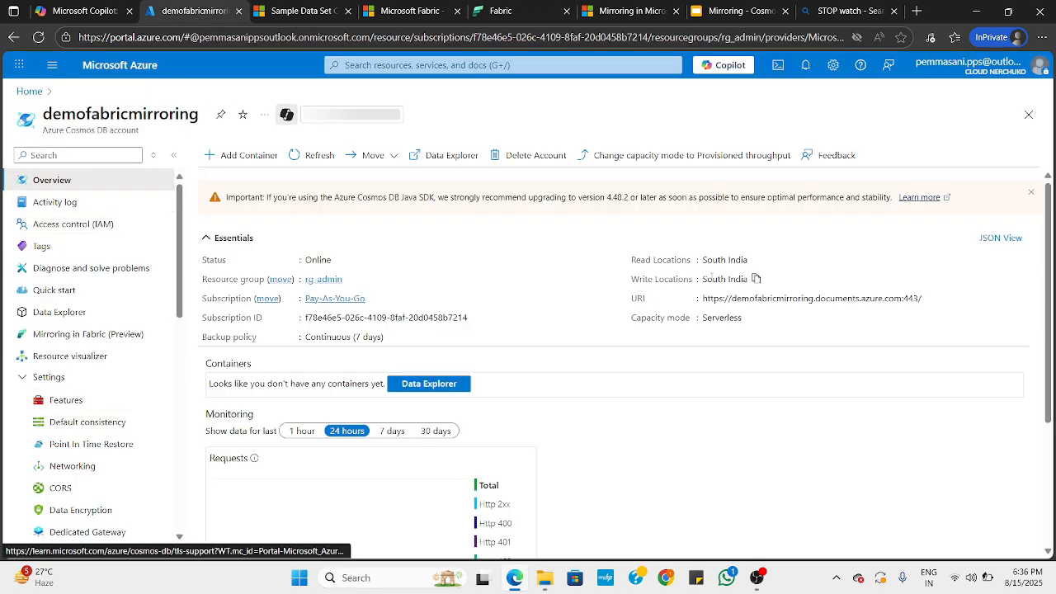
pyautogui.click(930, 298)
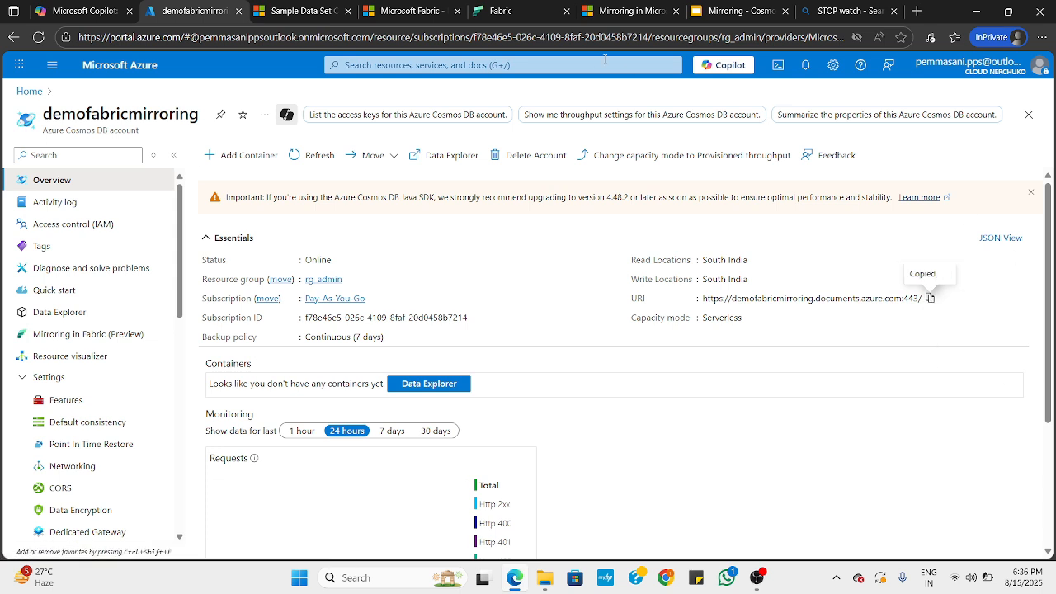
# Return to Fabric, paste the copied URI as the Cosmos DB endpoint and connect to the source
pyautogui.click(491, 11)
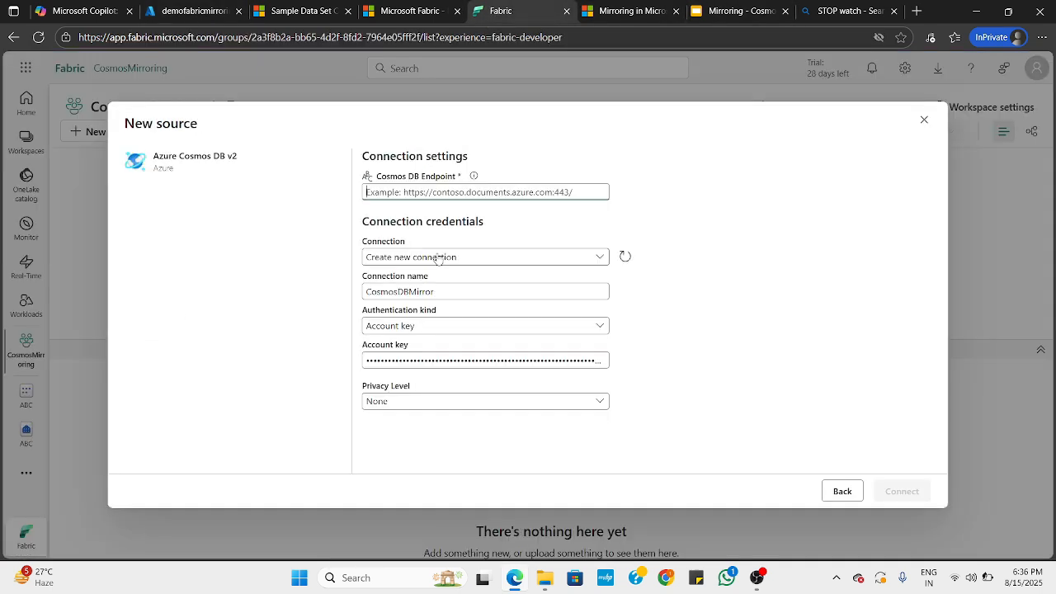
pyautogui.hotkey('ctrl', 'v')
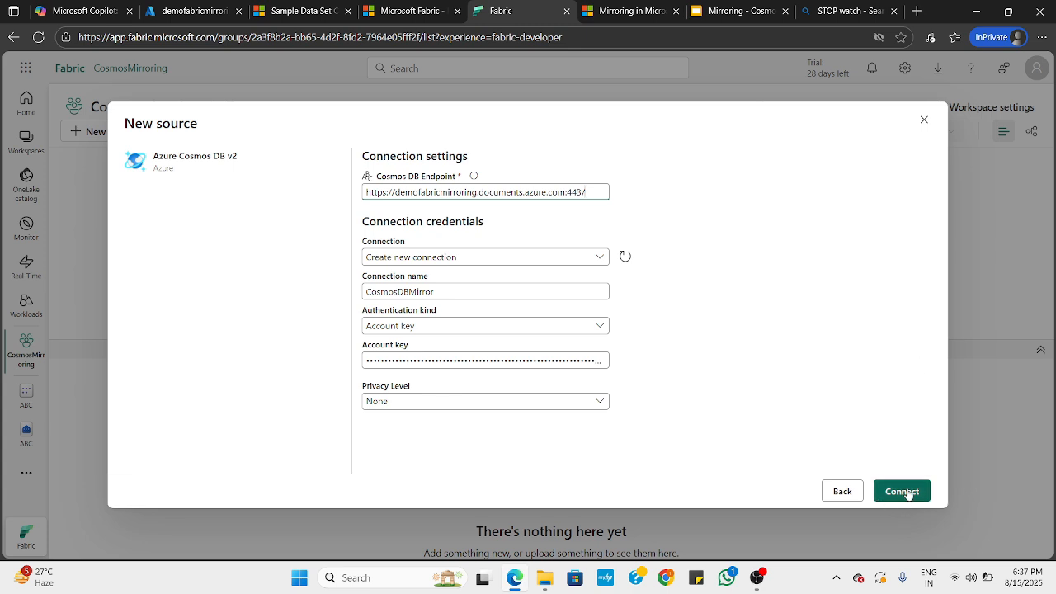
pyautogui.click(908, 493)
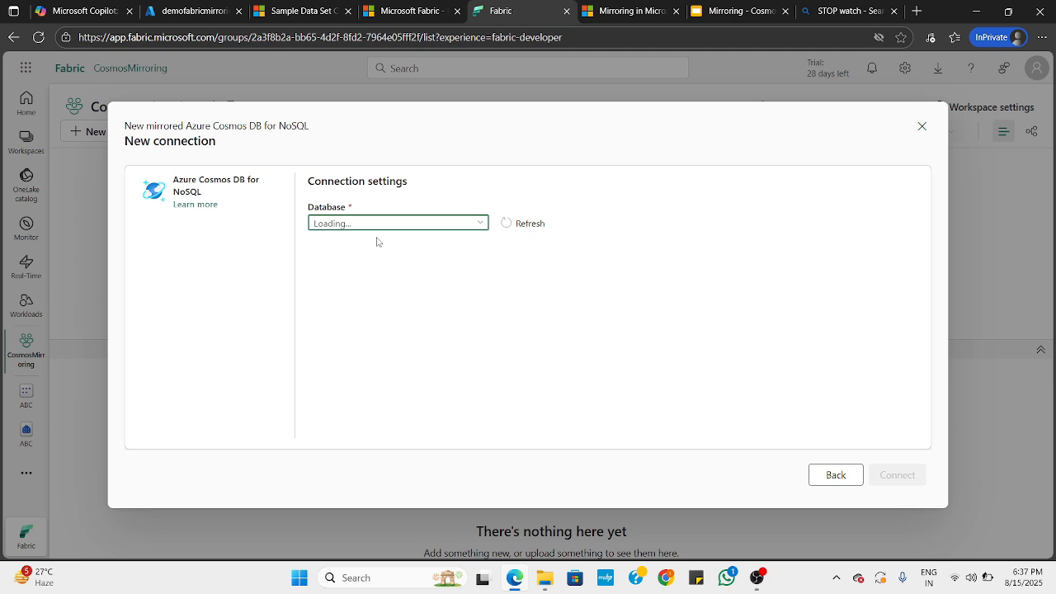
# Refresh the database list, select mydatabase as the database to mirror, and connect
pyautogui.click(523, 227)
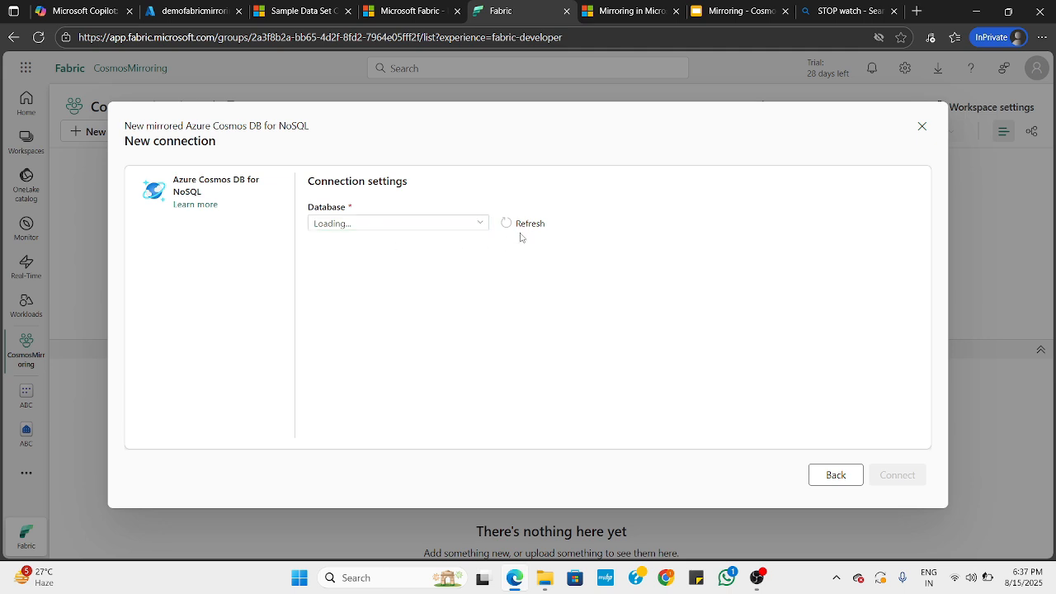
pyautogui.click(439, 225)
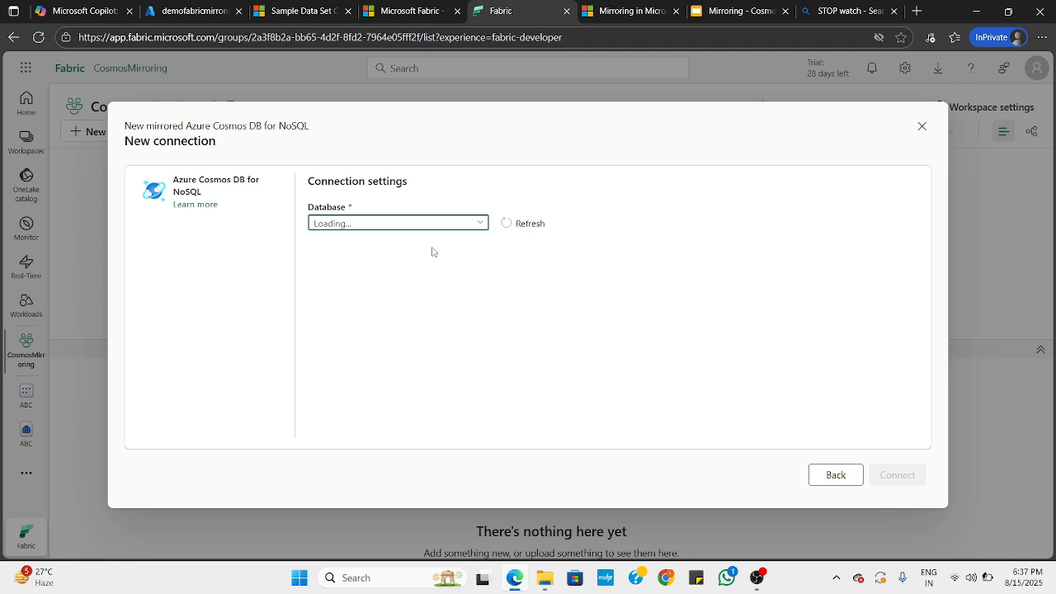
pyautogui.click(481, 222)
pyautogui.click(347, 273)
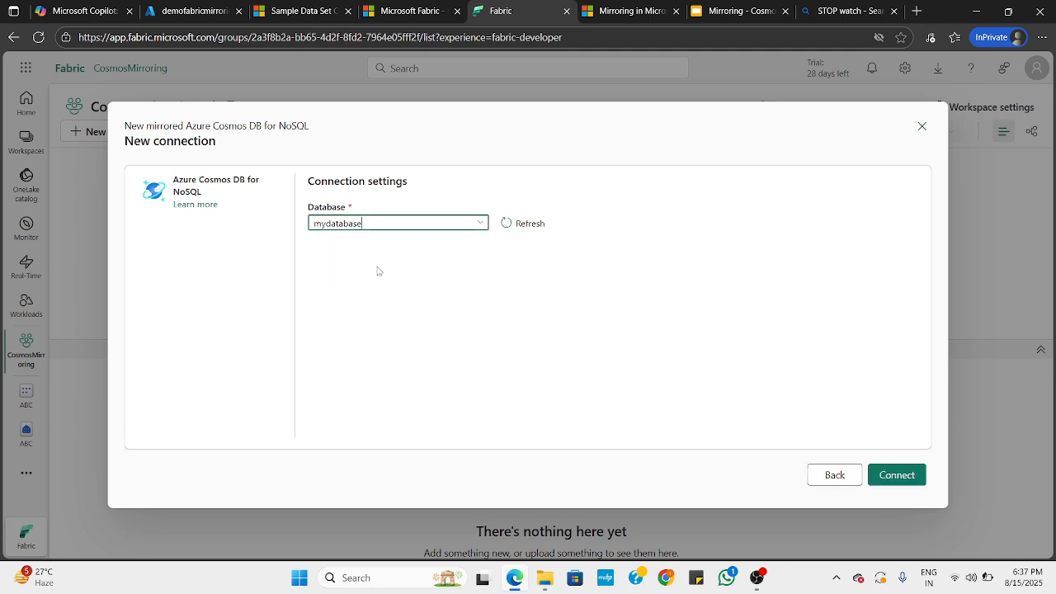
pyautogui.click(905, 475)
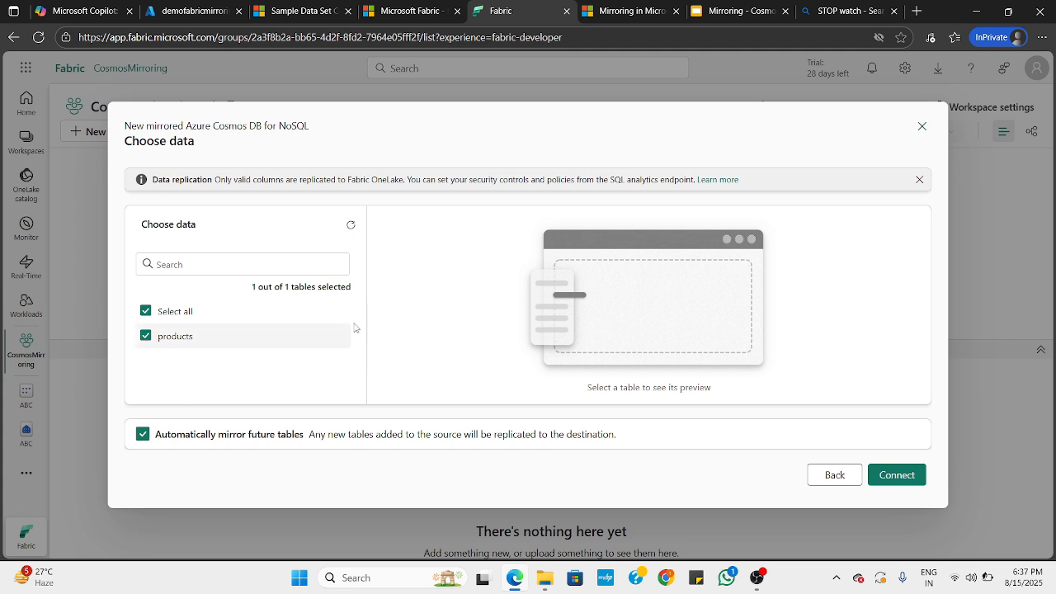
# Accept the products table with automatic mirroring of future tables and create the mirrored database as mydatabase
pyautogui.click(908, 476)
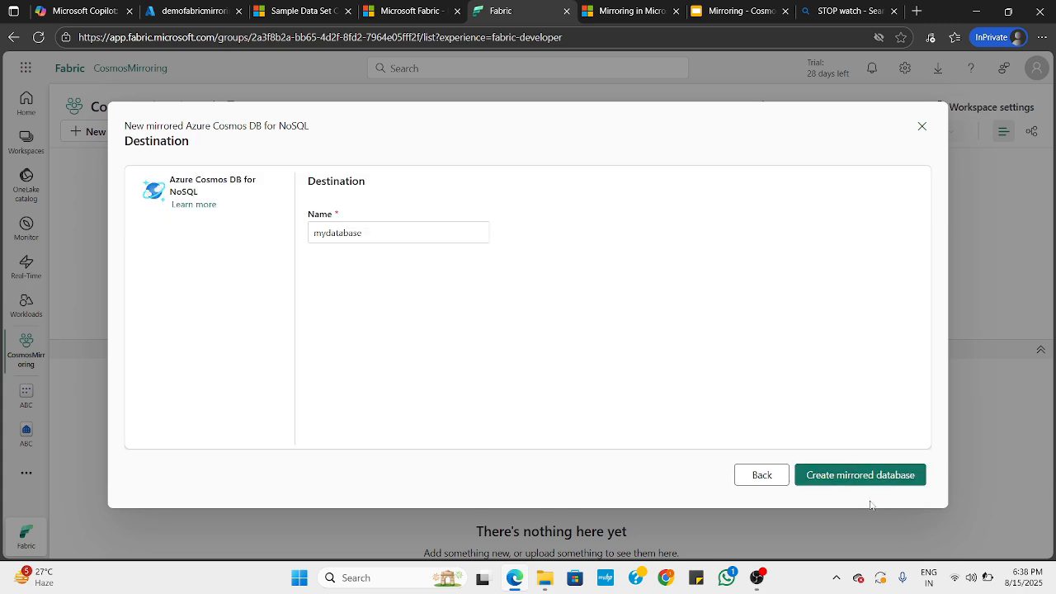
pyautogui.click(861, 481)
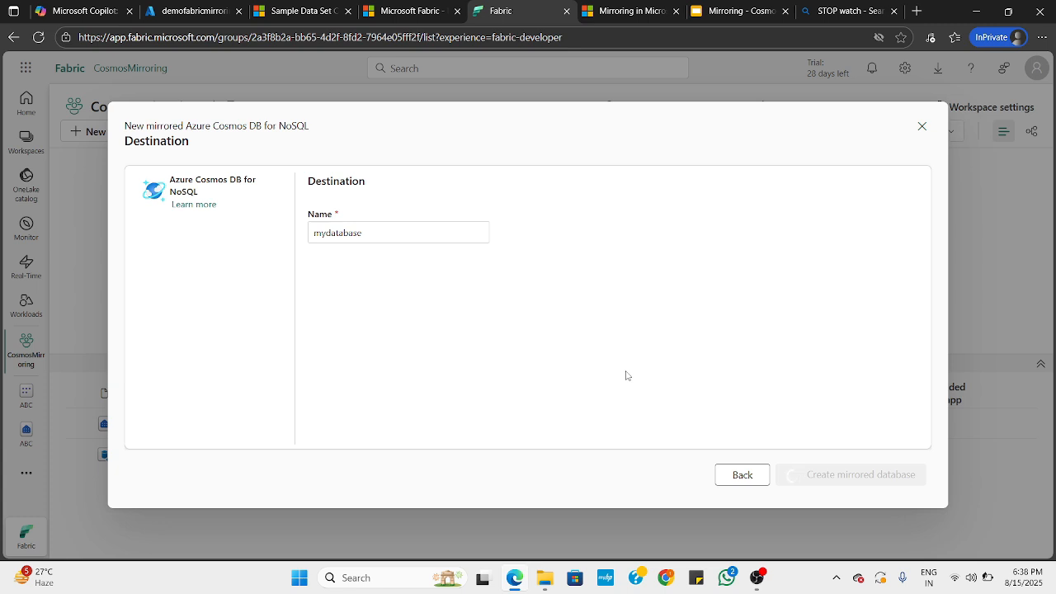
pyautogui.click(742, 476)
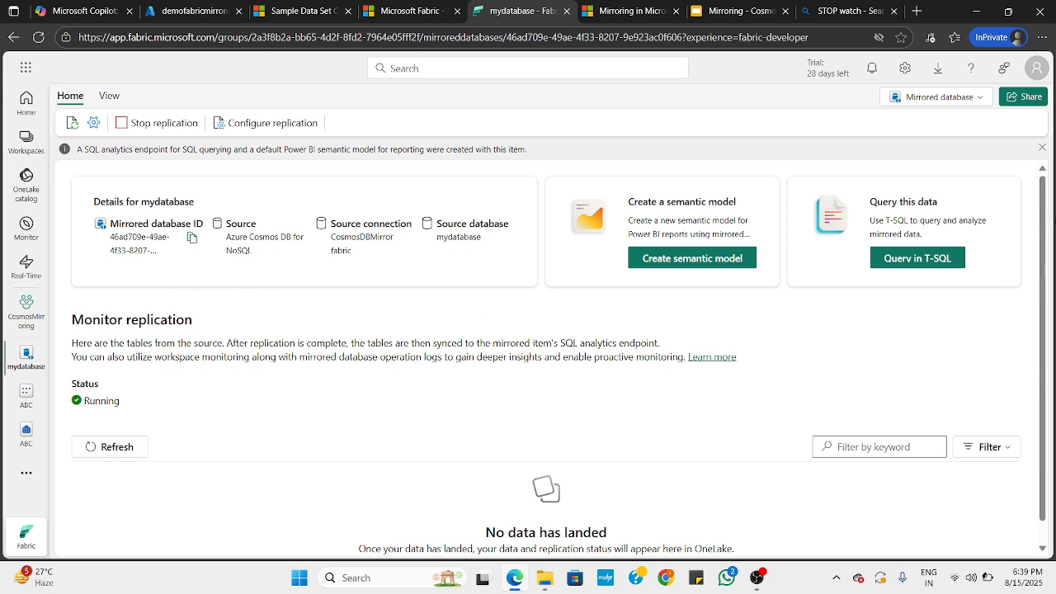
# Switch mydatabase to its SQL analytics endpoint and create a new SQL query
pyautogui.click(941, 99)
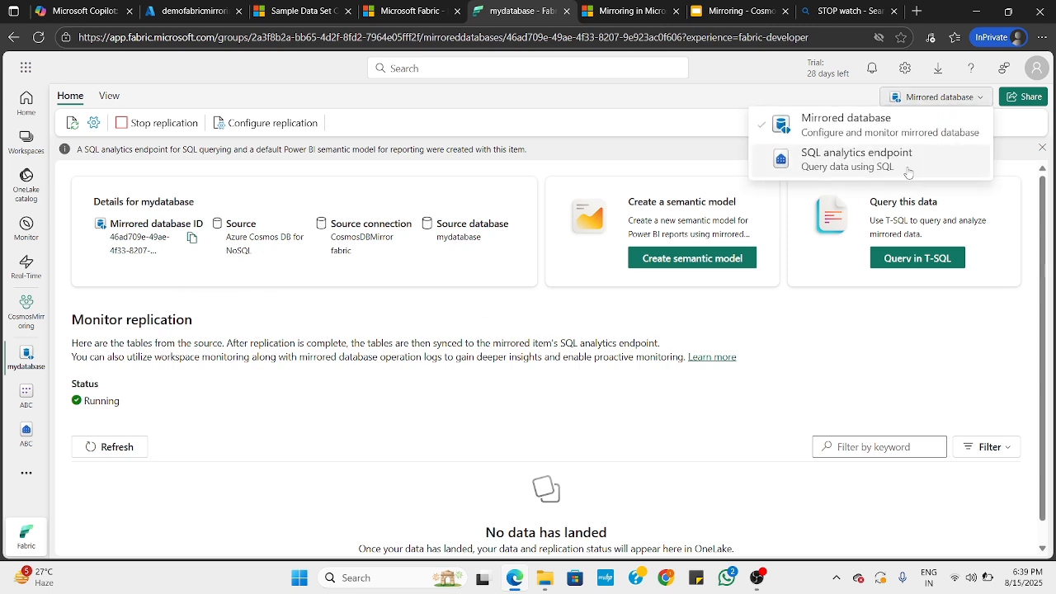
pyautogui.click(873, 166)
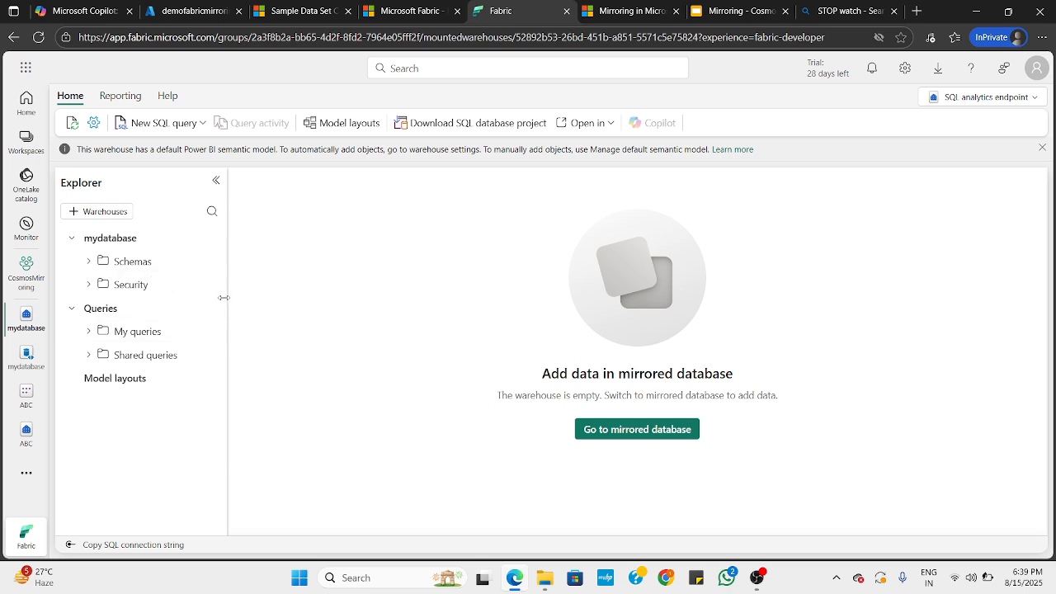
pyautogui.click(161, 123)
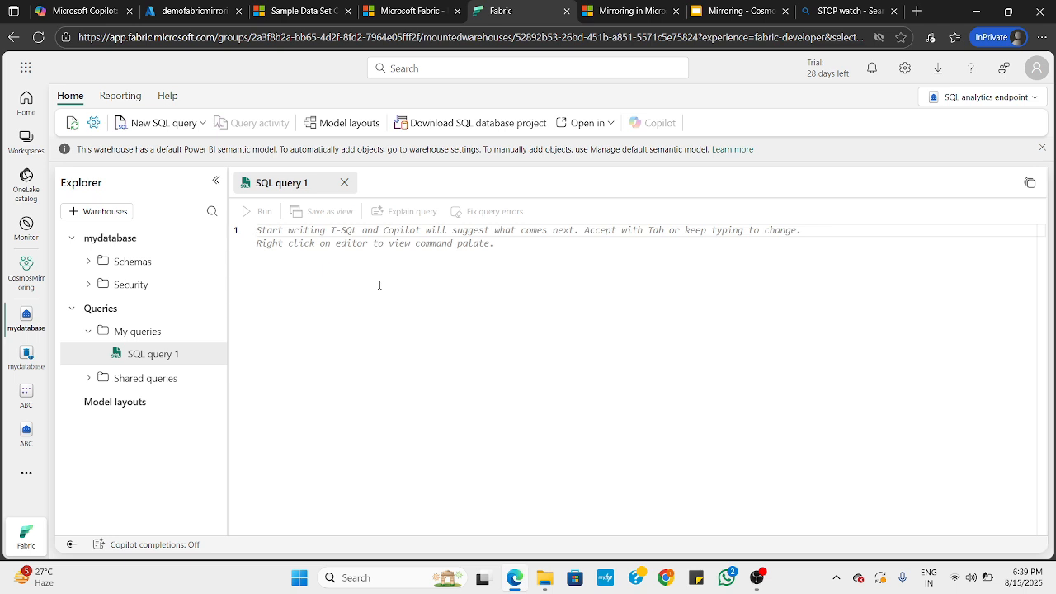
# Write the query SELECT * from mydatabase.Products, run it, and enlarge the output area below
pyautogui.write('Selec')
pyautogui.press('Tab')
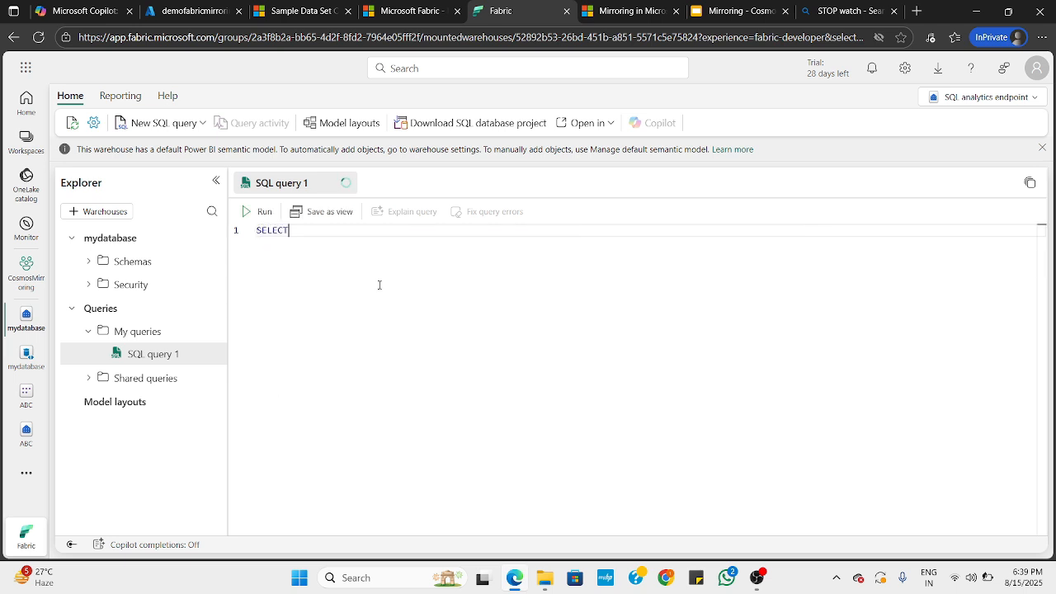
pyautogui.write('* from my')
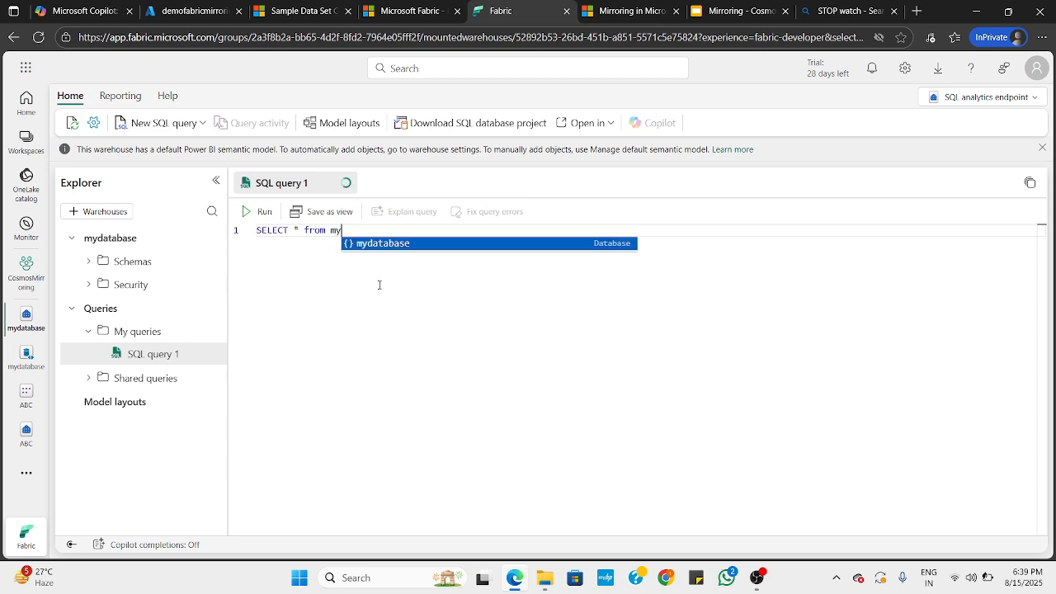
pyautogui.press('Tab')
pyautogui.write('.P')
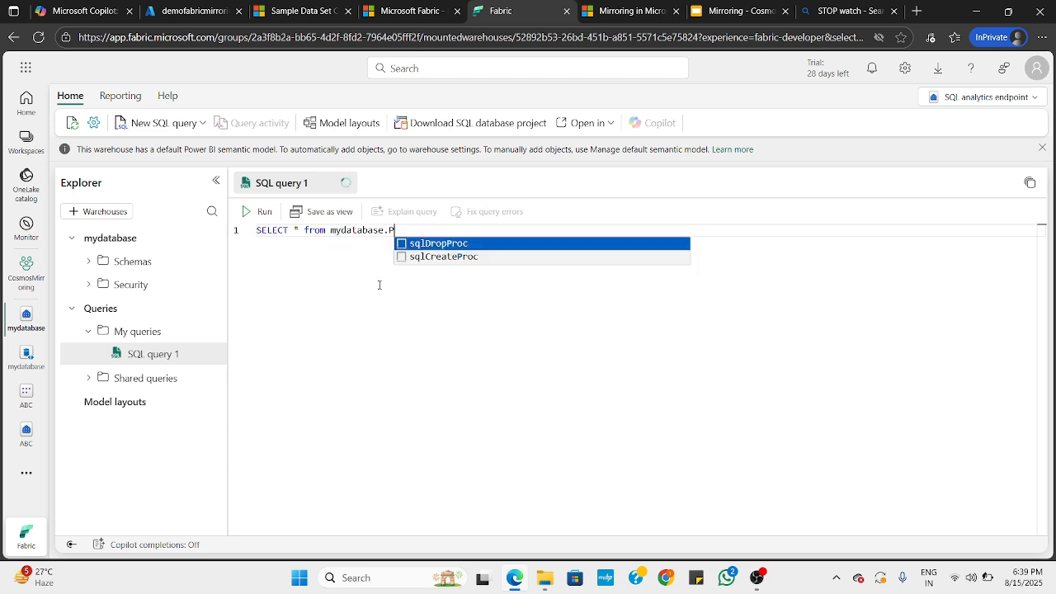
pyautogui.write('roducts')
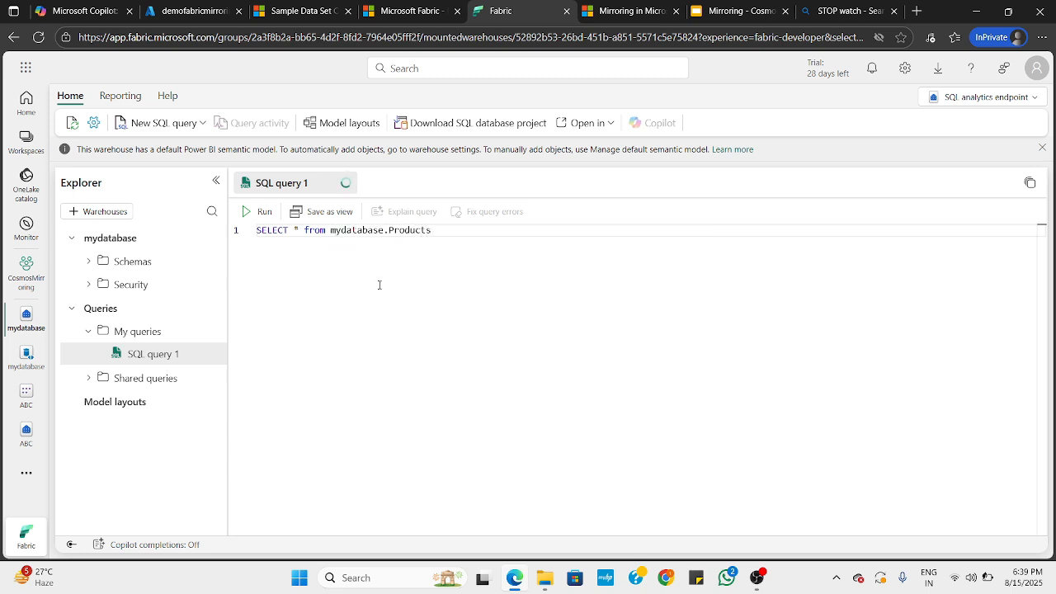
pyautogui.click(258, 213)
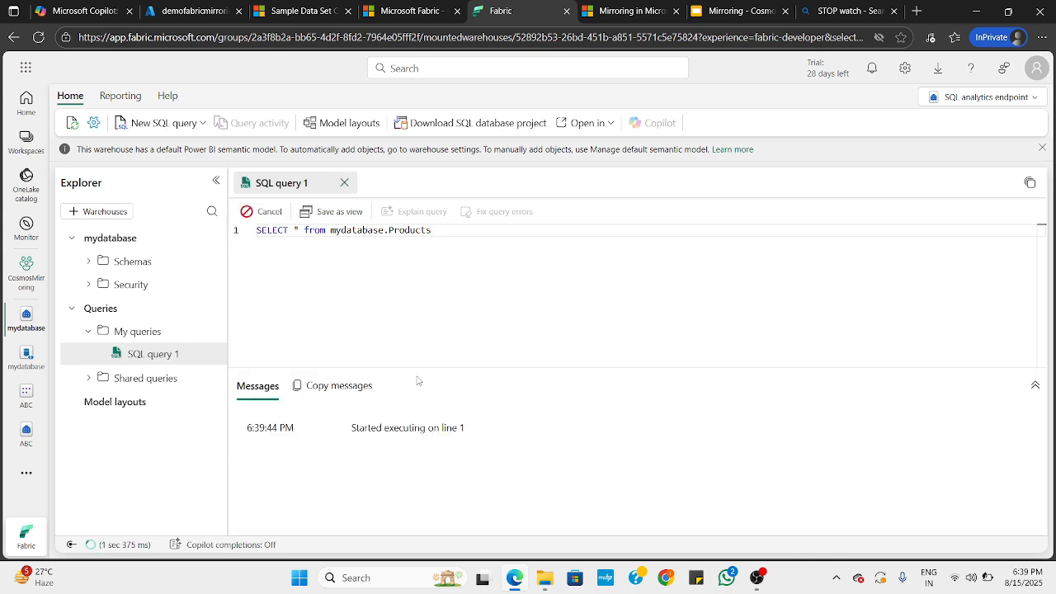
pyautogui.moveTo(410, 369); pyautogui.dragTo(406, 307)
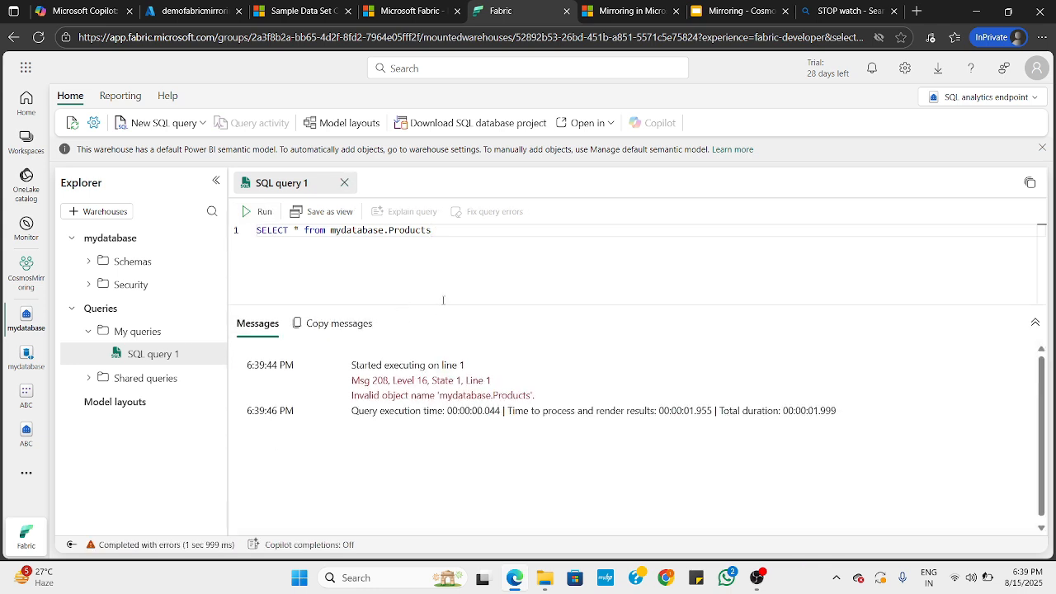
# Check the container name under mydatabase in the Azure portal's Data Explorer and return to the SQL query in Fabric
pyautogui.click(190, 11)
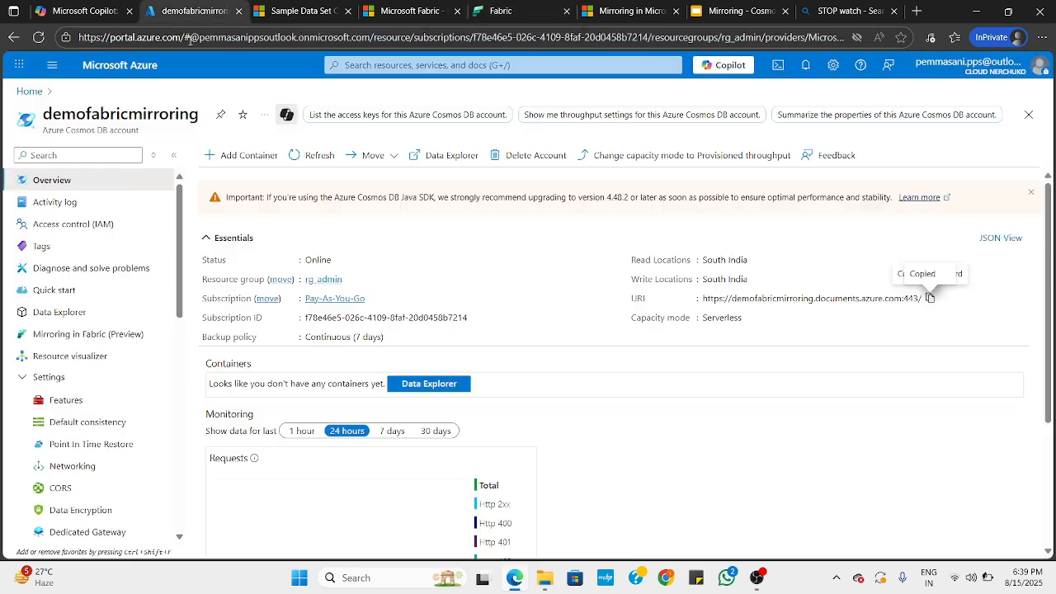
pyautogui.click(60, 312)
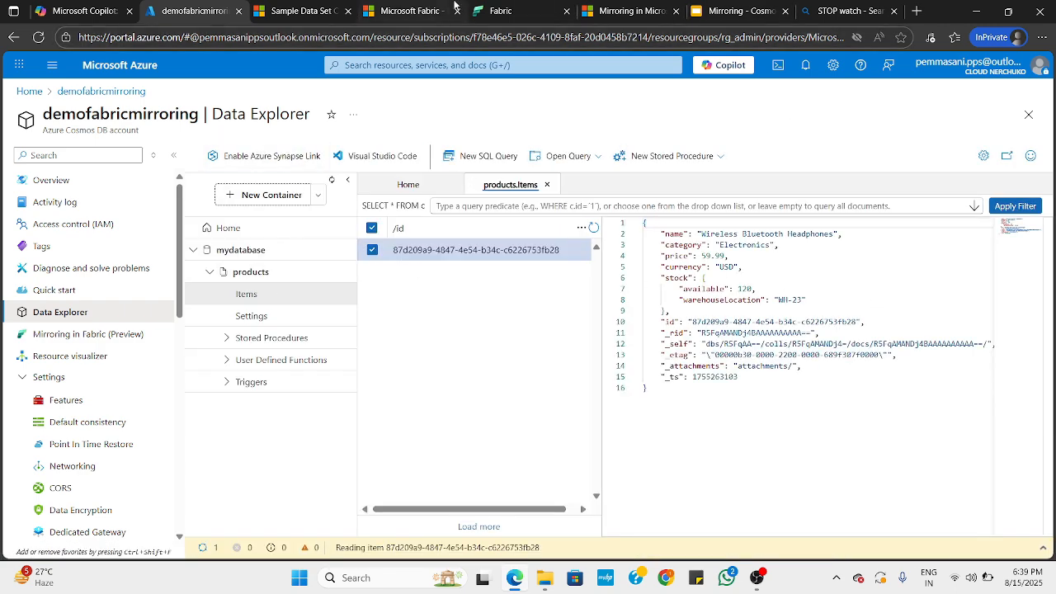
pyautogui.click(501, 11)
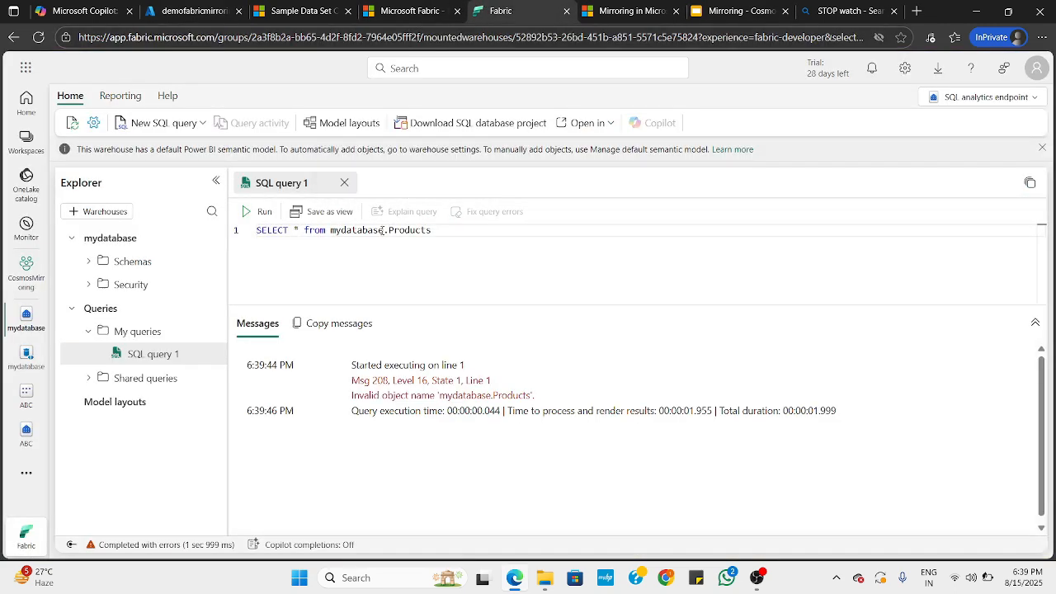
# Change the table name in the query to lowercase products and run the query
pyautogui.doubleClick(394, 230)
pyautogui.write('products')
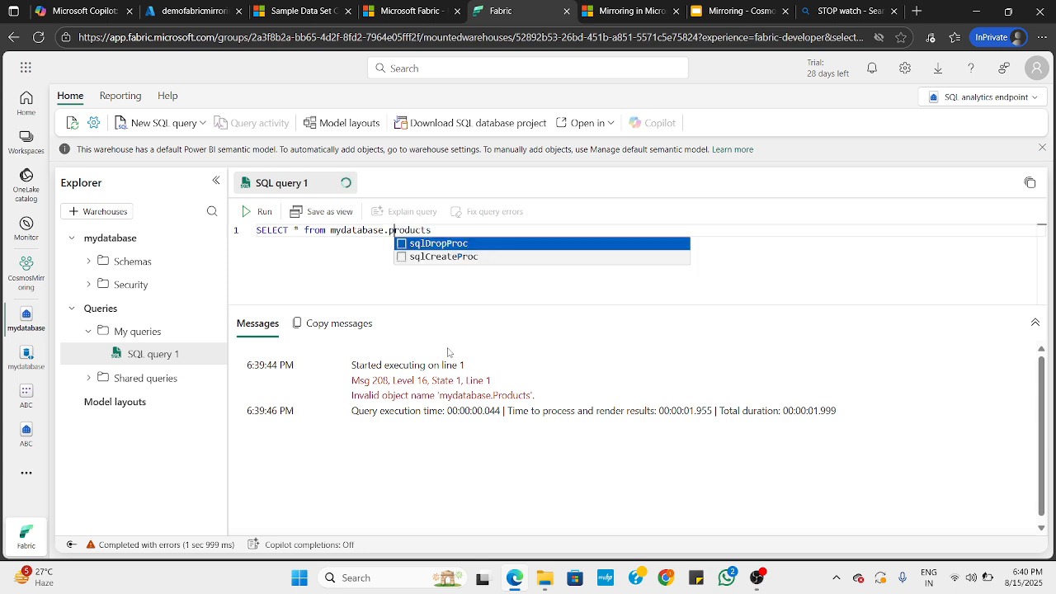
pyautogui.press('Escape')
pyautogui.click(261, 211)
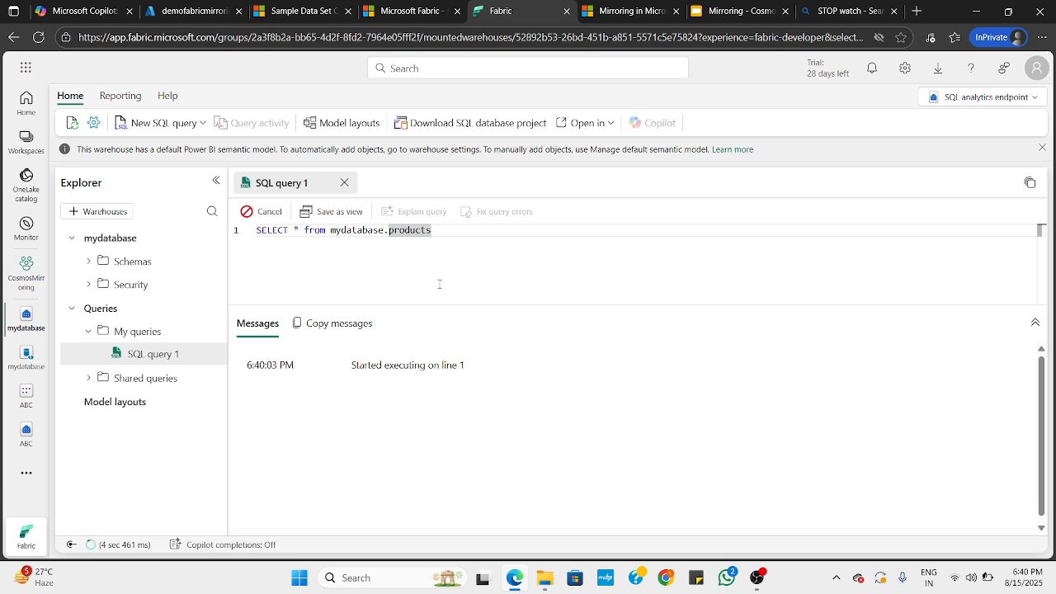
pyautogui.moveTo(434, 306); pyautogui.dragTo(432, 296)
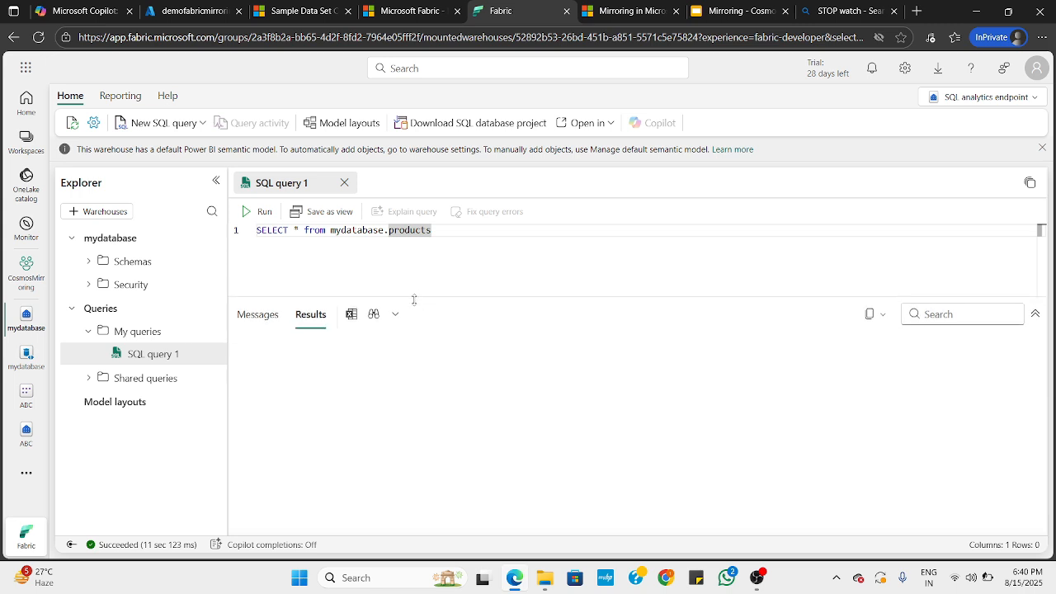
# Refresh mydatabase in the explorer and review the messages and results of the last query run
pyautogui.click(211, 240)
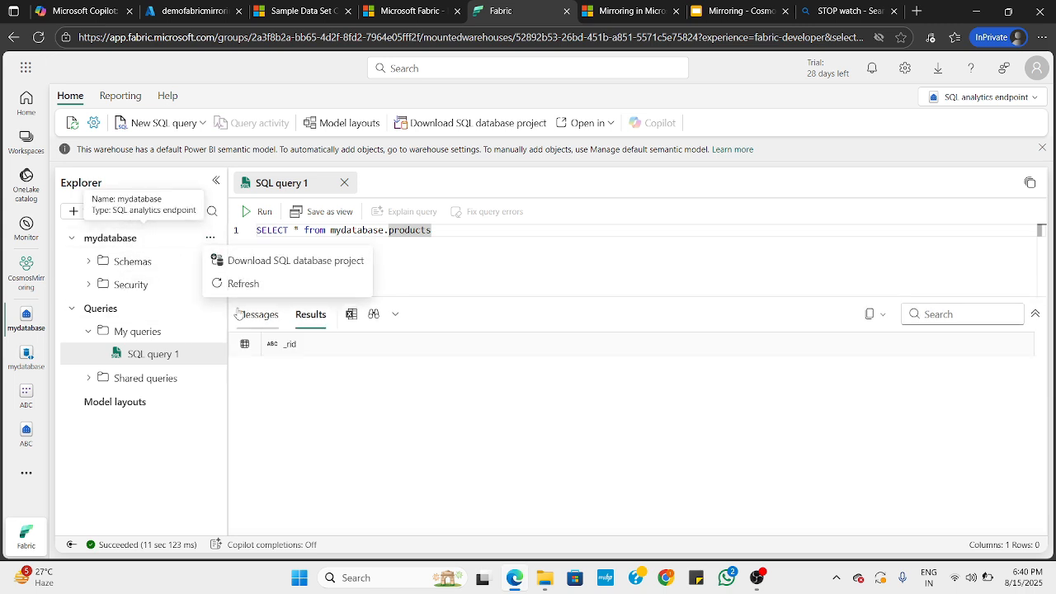
pyautogui.click(243, 283)
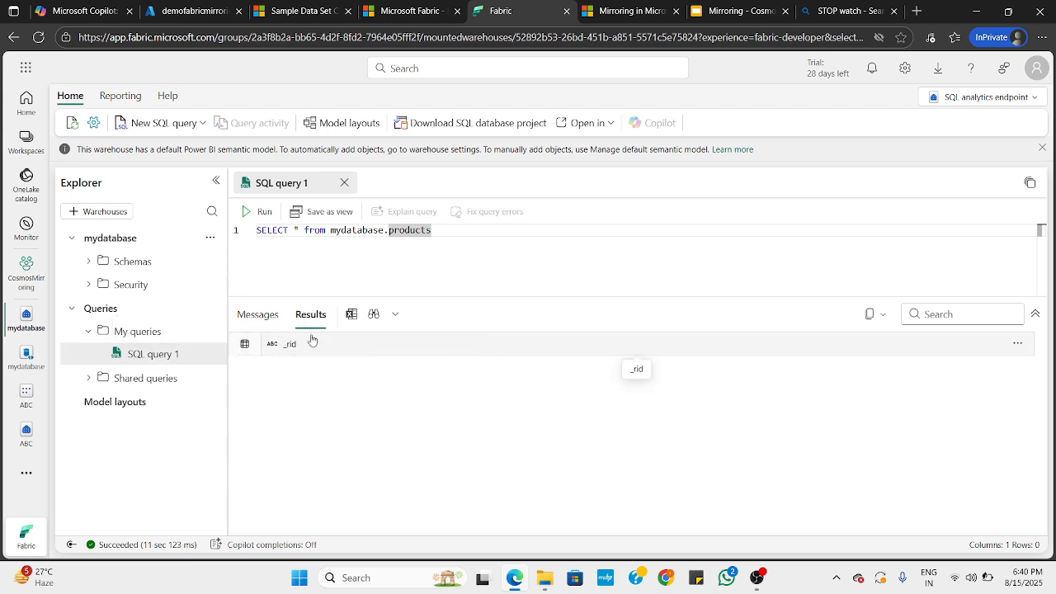
pyautogui.click(258, 317)
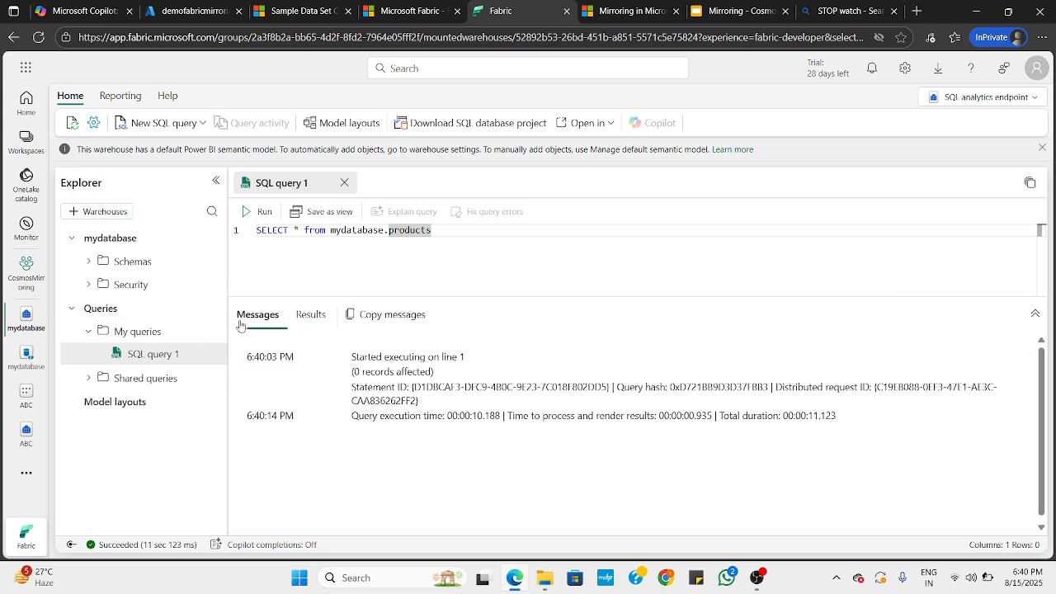
pyautogui.click(310, 318)
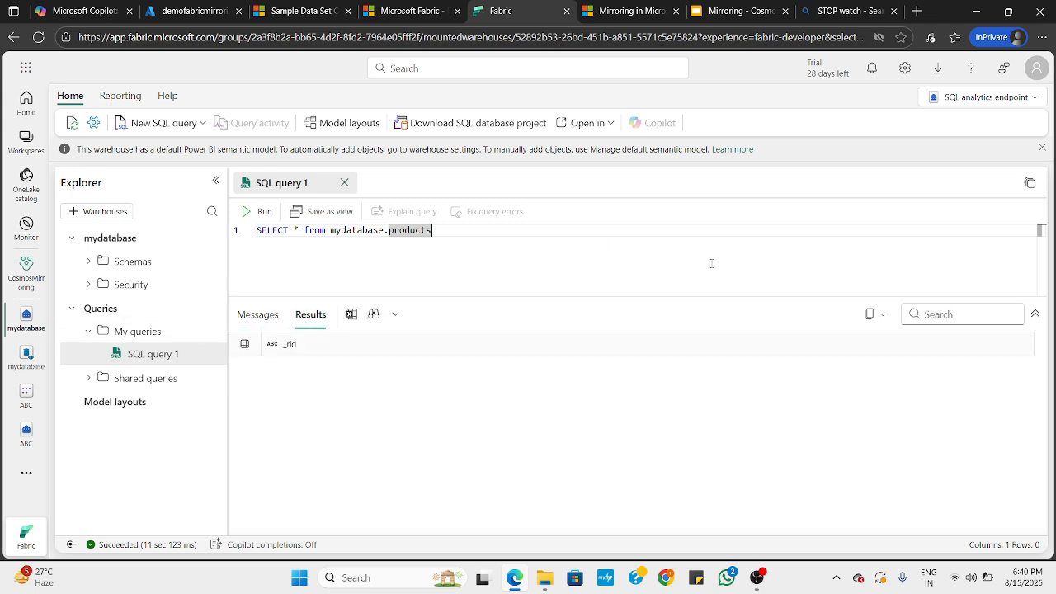
# Rerun the products query twice, checking its execution messages between the two runs
pyautogui.click(262, 212)
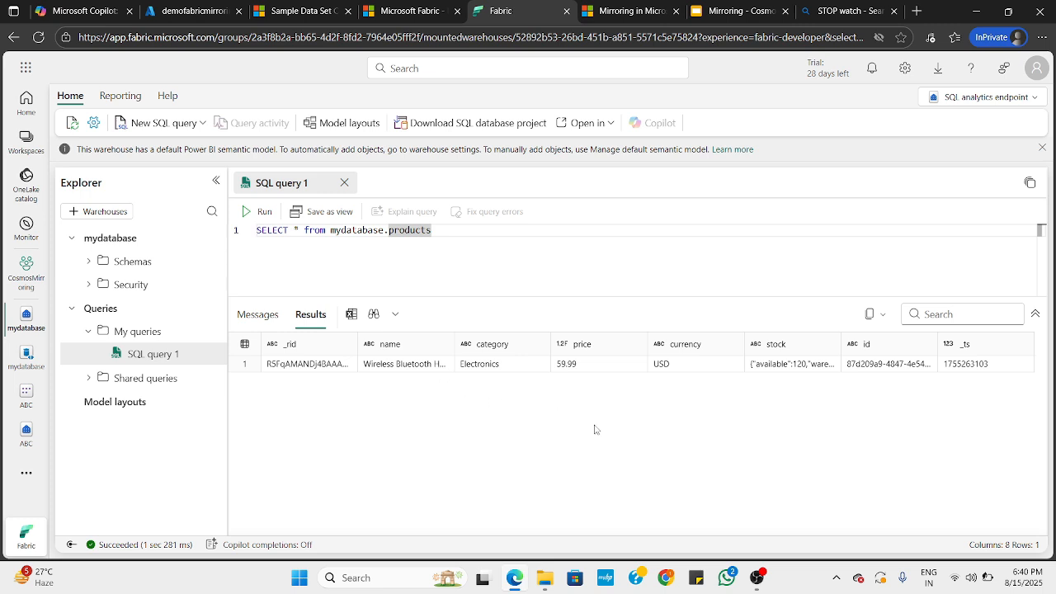
pyautogui.moveTo(412, 297); pyautogui.dragTo(412, 288)
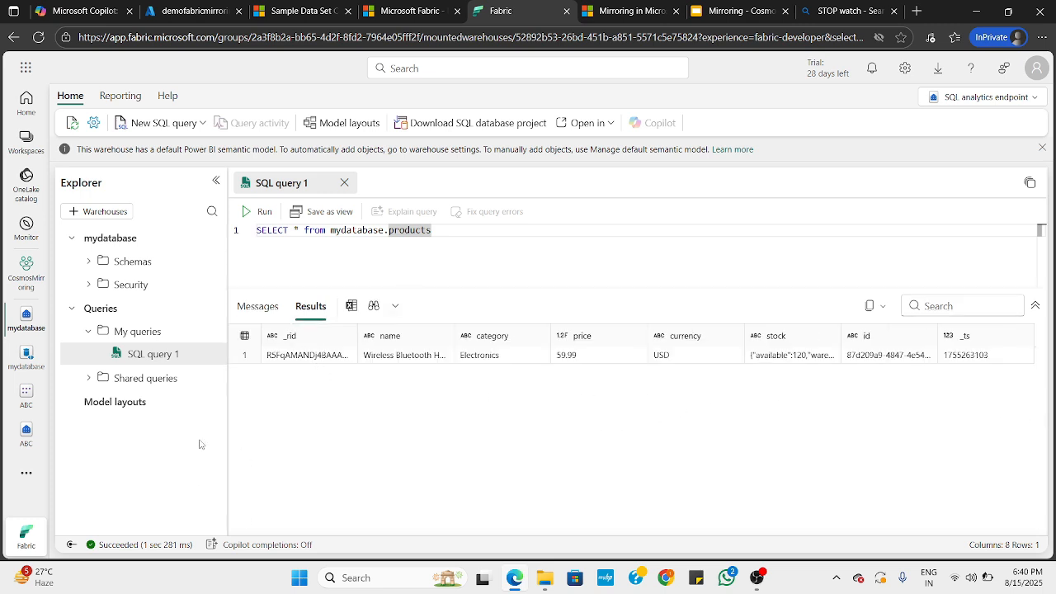
pyautogui.click(259, 309)
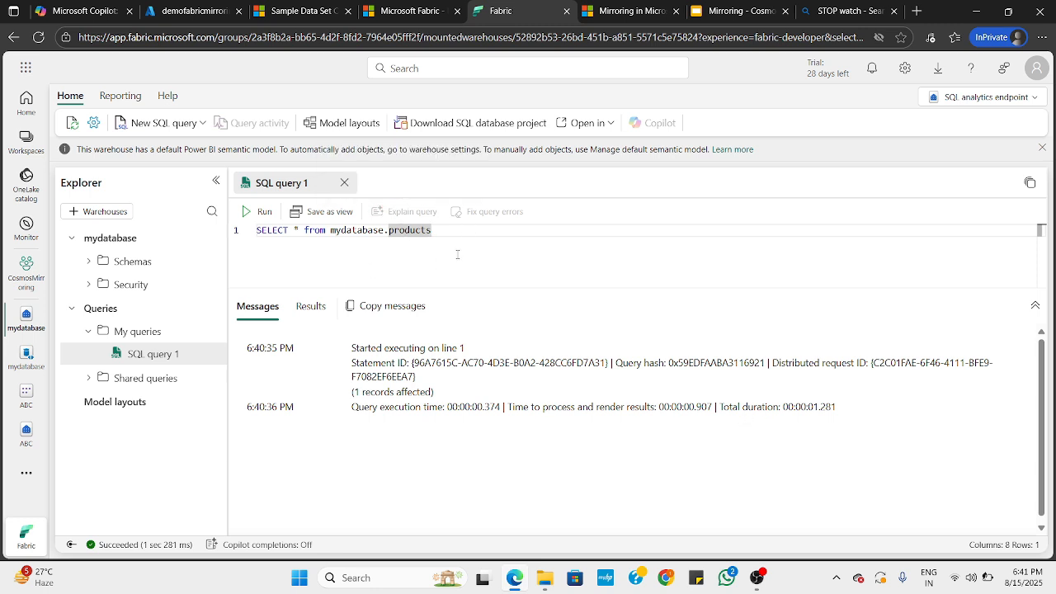
pyautogui.click(264, 212)
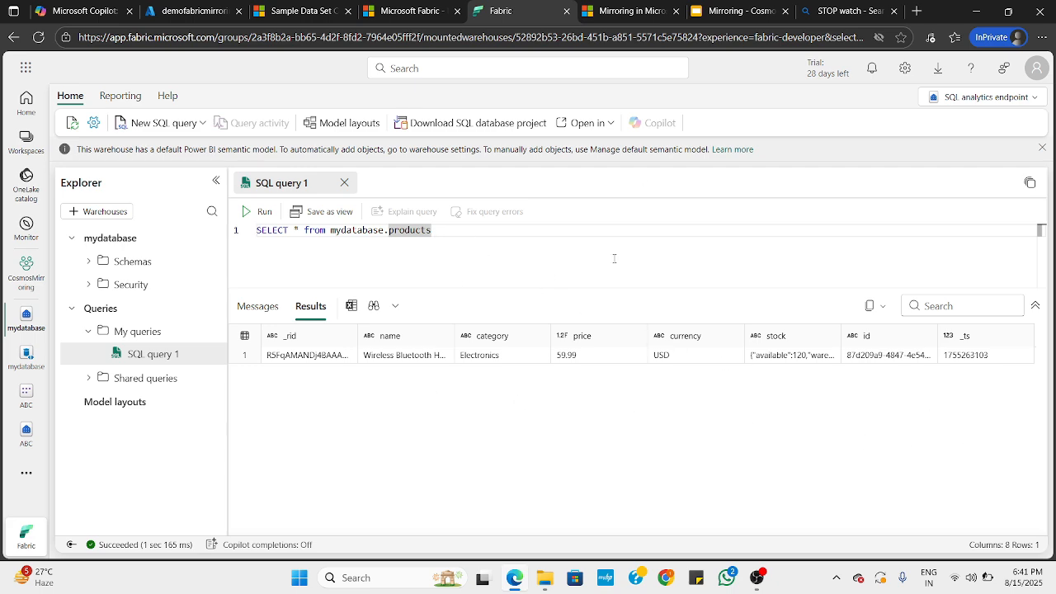
# Switch to the Azure portal and copy the existing product item's JSON from the opening brace through the stock block
pyautogui.click(198, 7)
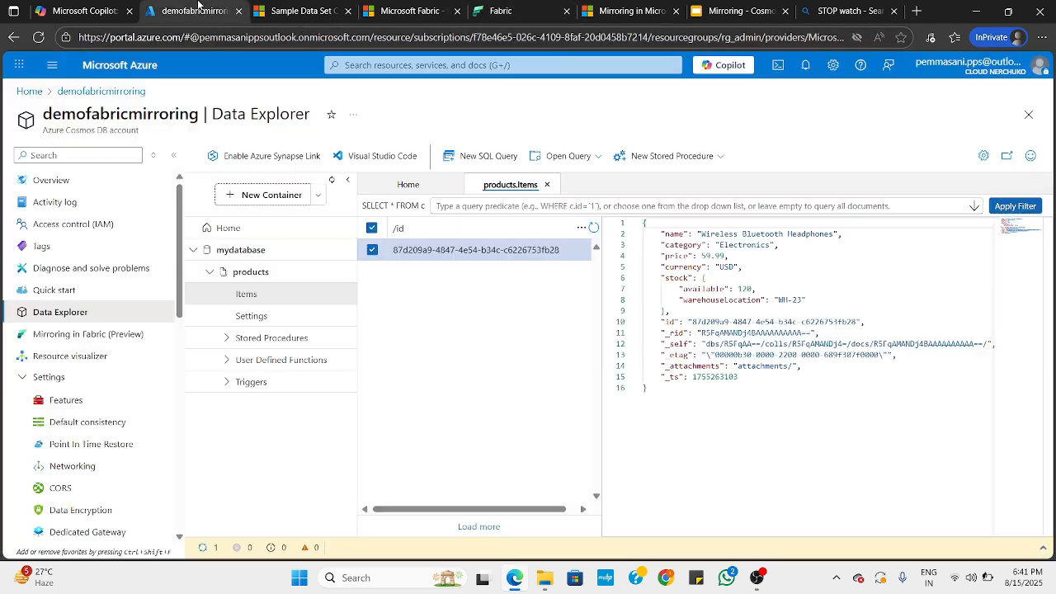
pyautogui.click(678, 388)
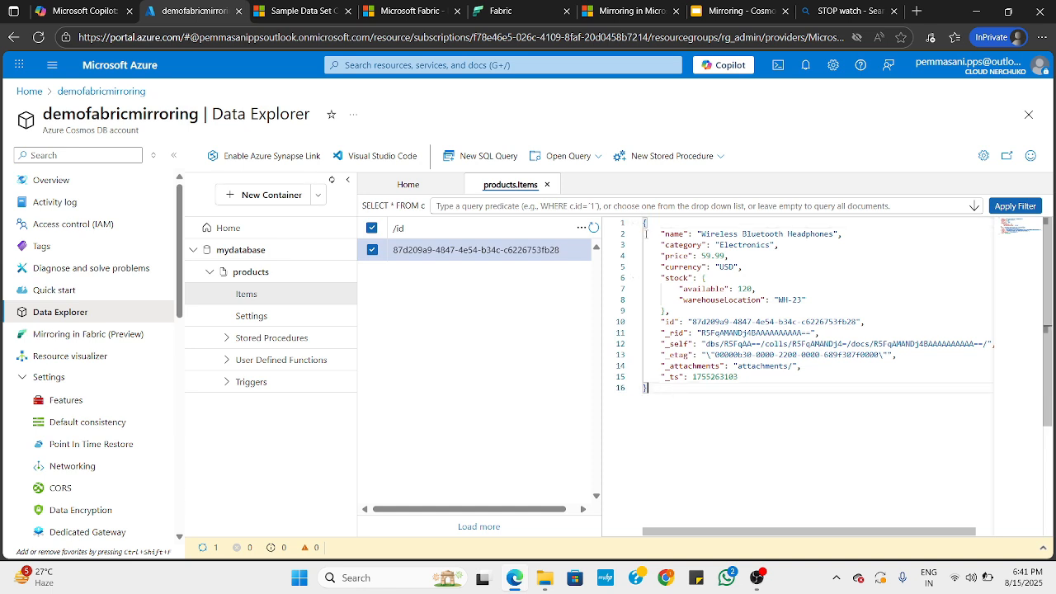
pyautogui.click(652, 234)
pyautogui.moveTo(646, 223); pyautogui.dragTo(678, 310)
pyautogui.hotkey('ctrl', 'c')
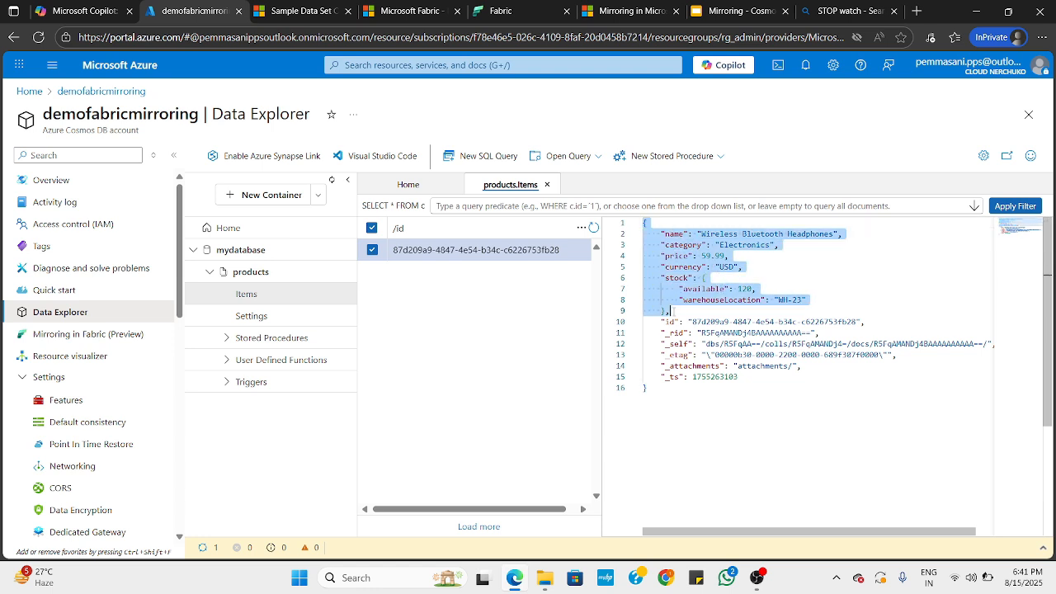
pyautogui.click(677, 355)
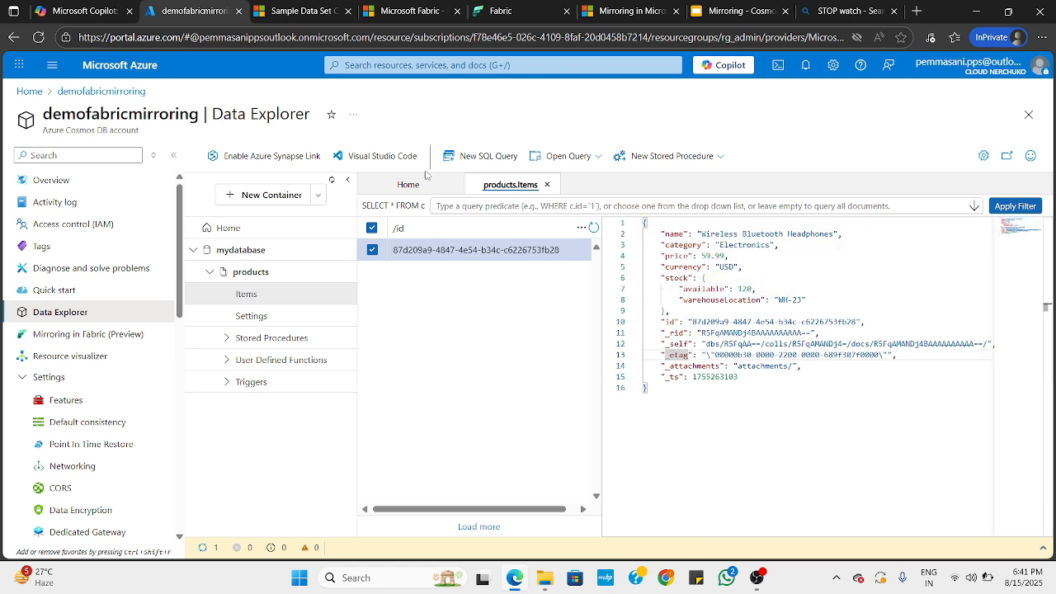
pyautogui.click(529, 275)
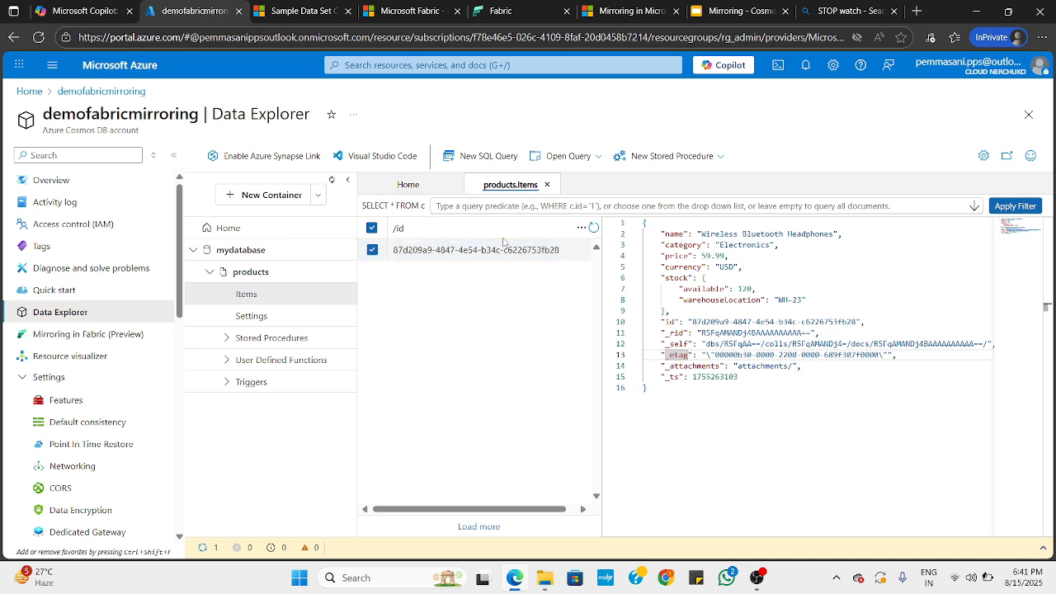
# Start a new item in the products container, replace its template with the copied JSON, and add the closing brace
pyautogui.click(269, 291)
pyautogui.click(407, 156)
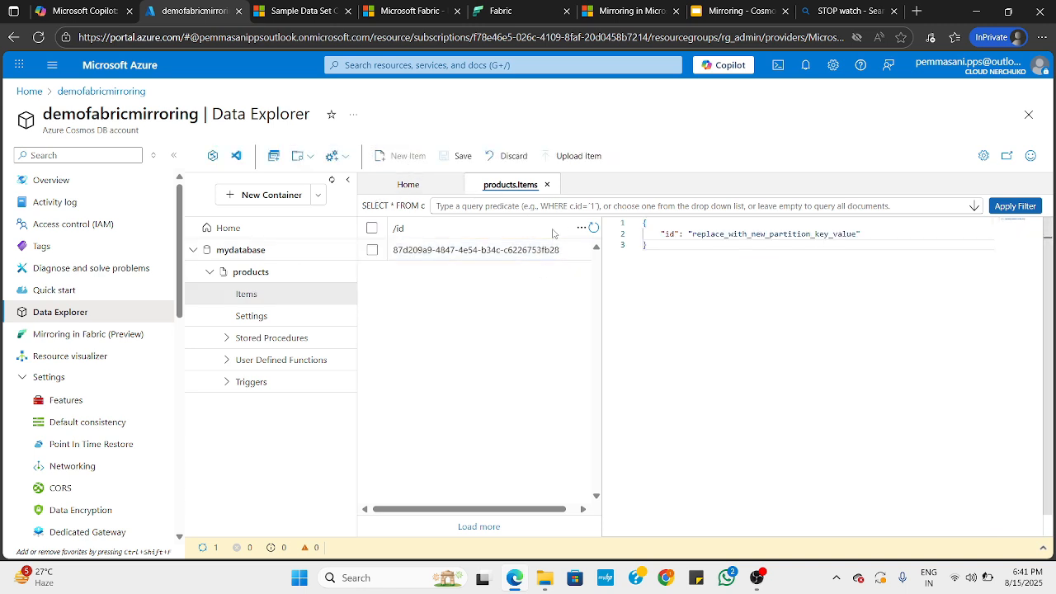
pyautogui.click(725, 234)
pyautogui.hotkey('ctrl', 'a')
pyautogui.hotkey('ctrl', 'v')
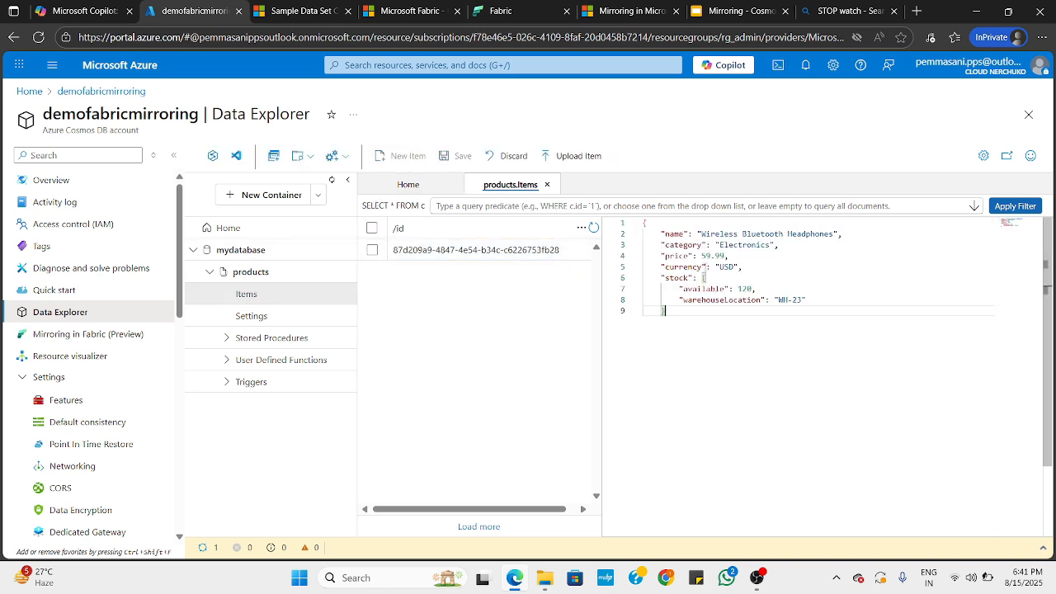
pyautogui.write('}')
pyautogui.press('Return')
pyautogui.press('BackSpace')
# Set the new item's currency to INR
pyautogui.click(708, 267)
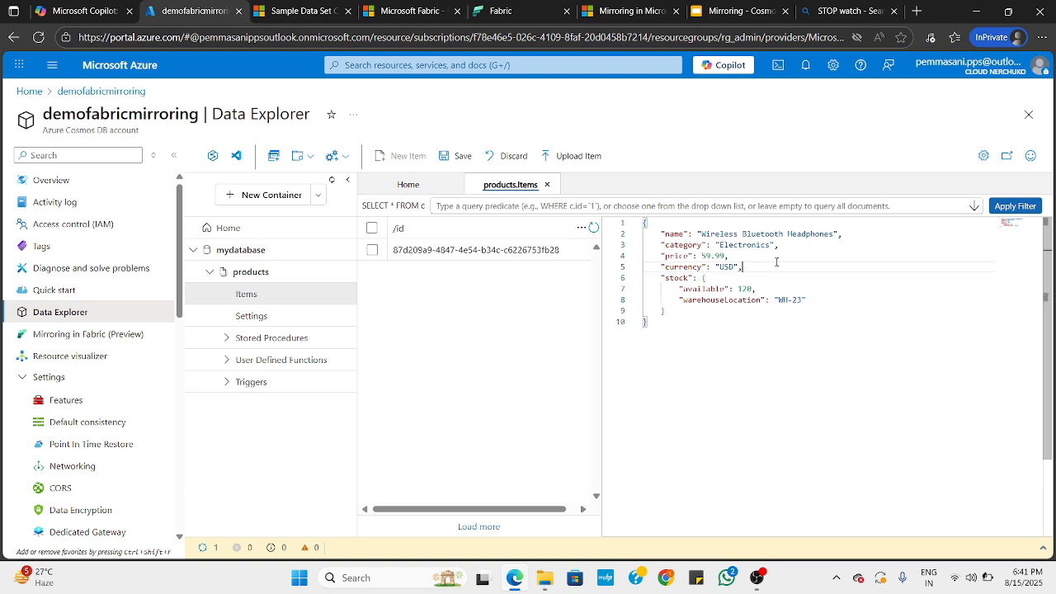
pyautogui.doubleClick(727, 267)
pyautogui.write('INR')
# Change the new item's name to Speakers and save the item to the products container
pyautogui.doubleClick(744, 245)
pyautogui.moveTo(702, 234); pyautogui.dragTo(834, 233)
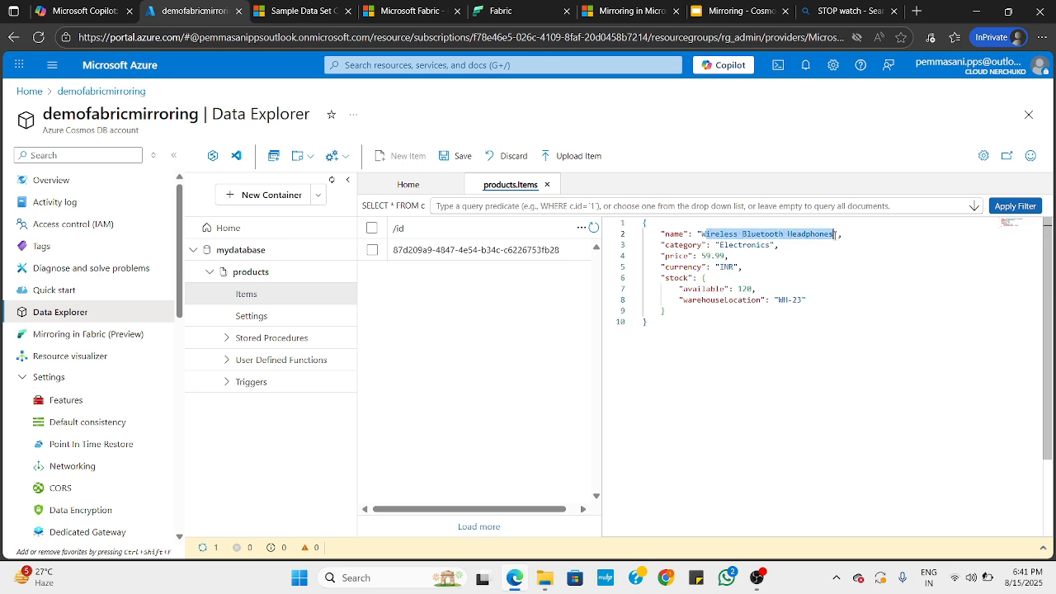
pyautogui.press('BackSpace')
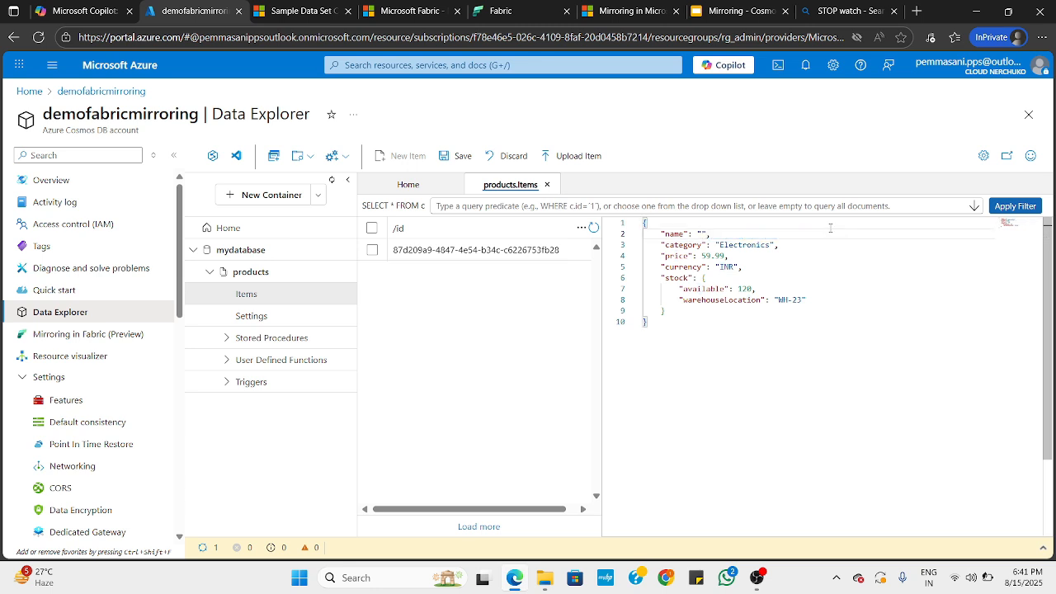
pyautogui.write('S[eaker')
pyautogui.press('BackSpace')
pyautogui.press('BackSpace')
pyautogui.press('BackSpace')
pyautogui.press('BackSpace')
pyautogui.press('BackSpace')
pyautogui.press('BackSpace')
pyautogui.write('peakers')
pyautogui.click(810, 289)
pyautogui.press('Down')
pyautogui.press('Down')
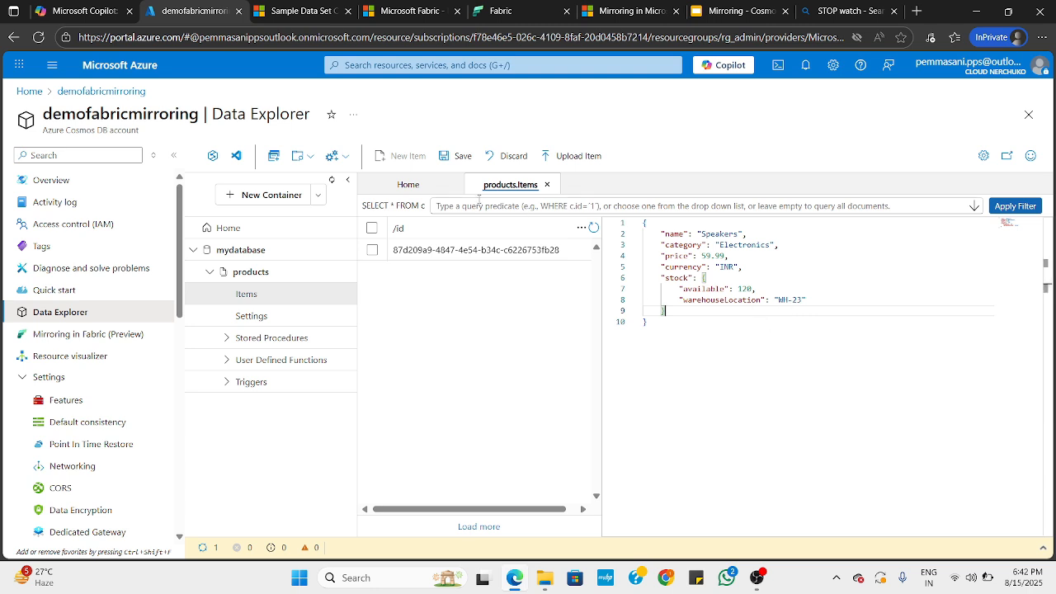
pyautogui.click(454, 156)
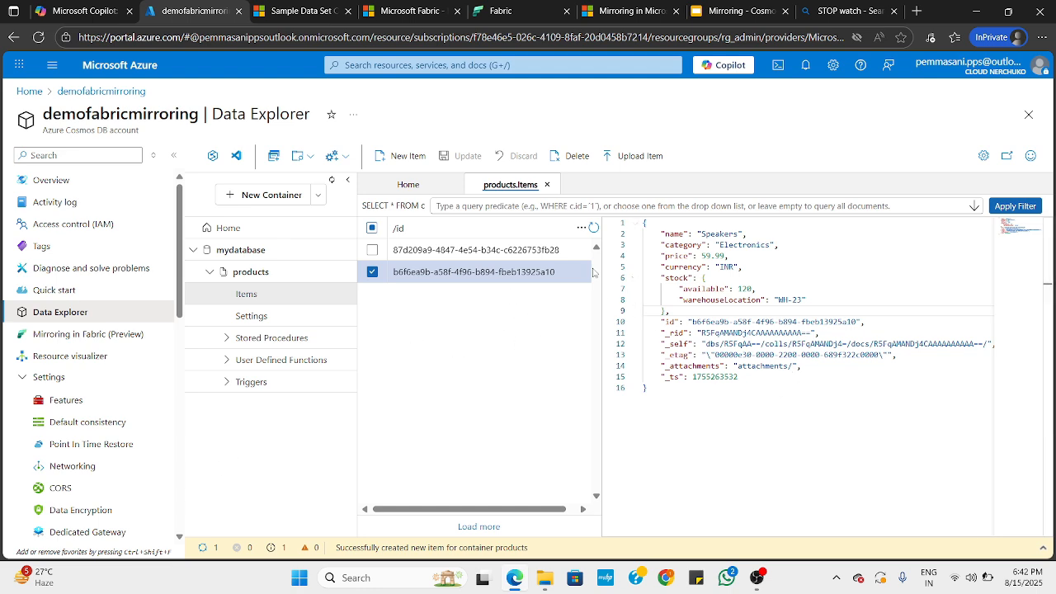
# Return to Fabric and rerun the products query twice to check for the newly inserted item
pyautogui.click(500, 11)
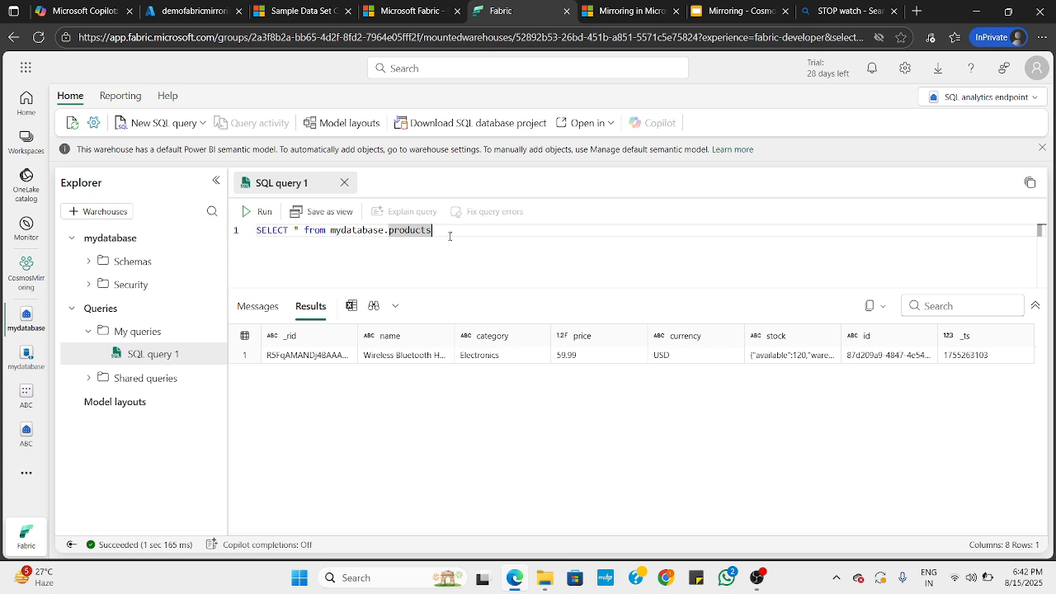
pyautogui.click(259, 212)
pyautogui.moveTo(427, 289); pyautogui.dragTo(425, 287)
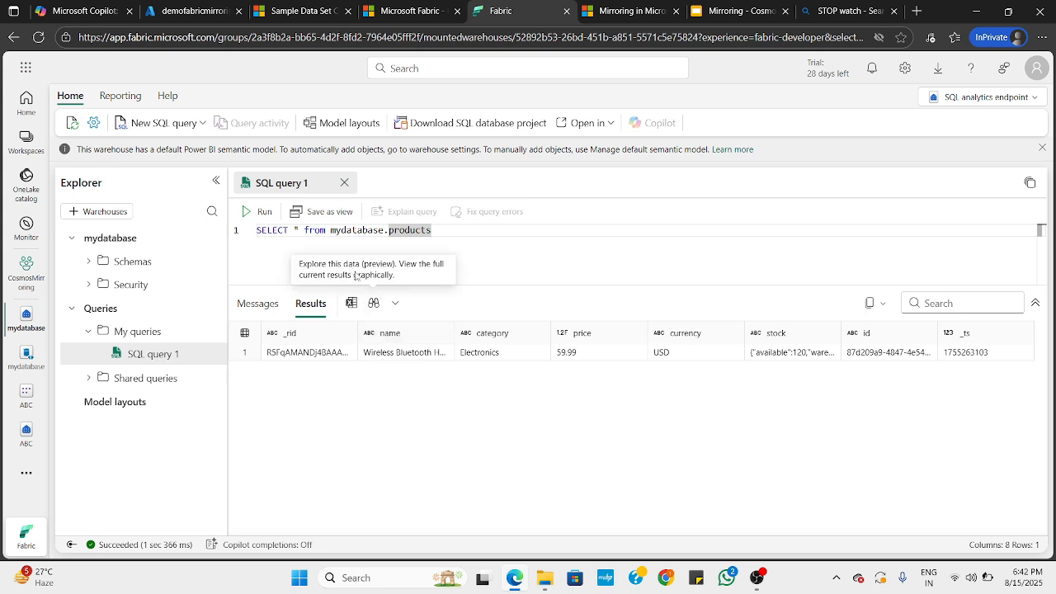
pyautogui.click(260, 211)
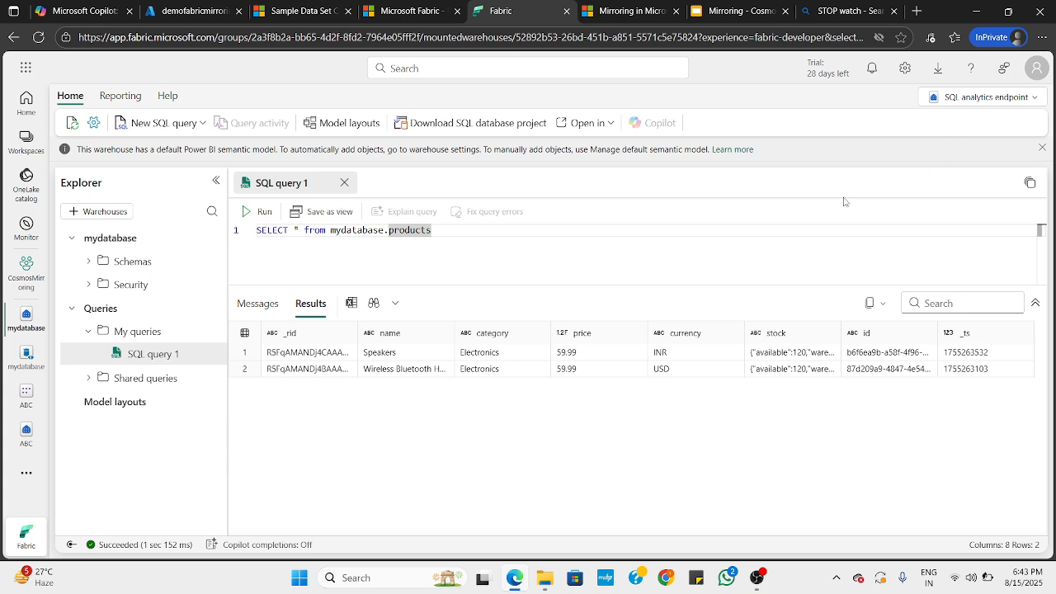
# Switch to the Mirroring slide deck, start the slideshow, and advance to the Microsoft Fabric Mirroring slide
pyautogui.click(738, 12)
pyautogui.click(825, 71)
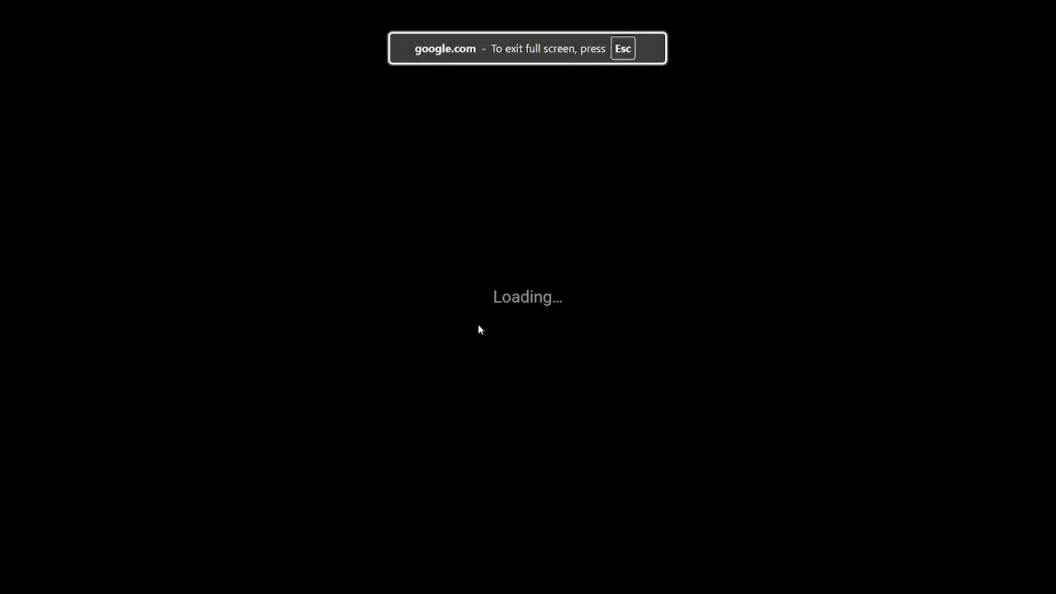
pyautogui.press('Right')
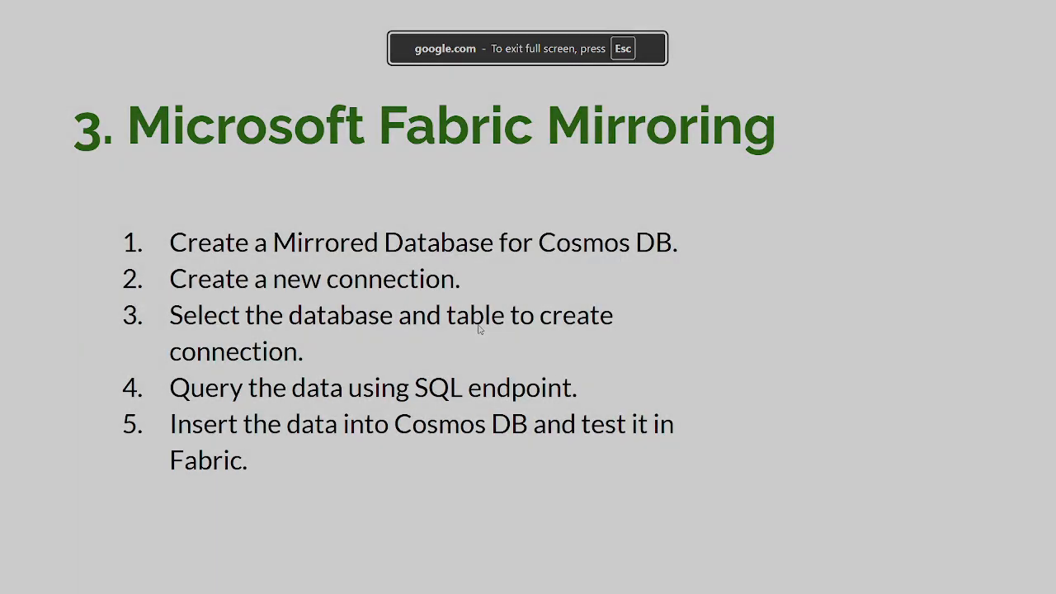